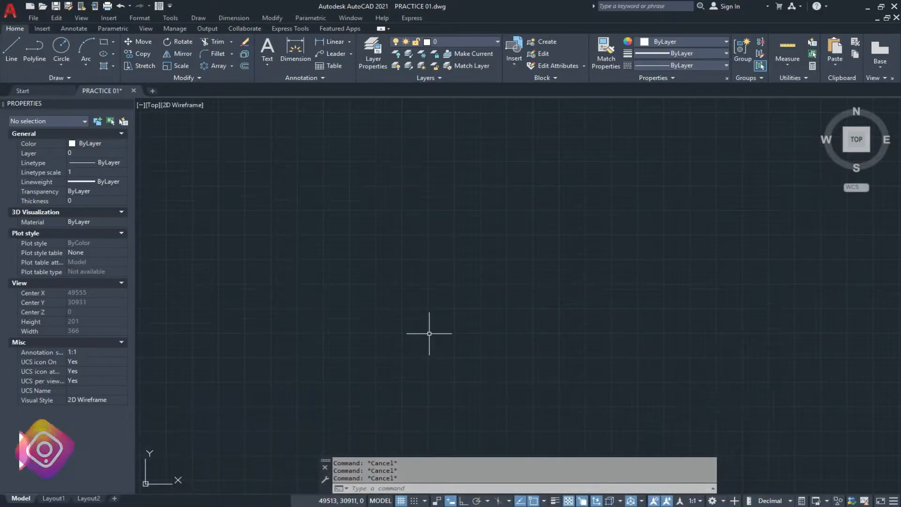
Draw a circle with a diameter of 100 in the empty drawing area.
text(c)
key(Return)
click(430, 276)
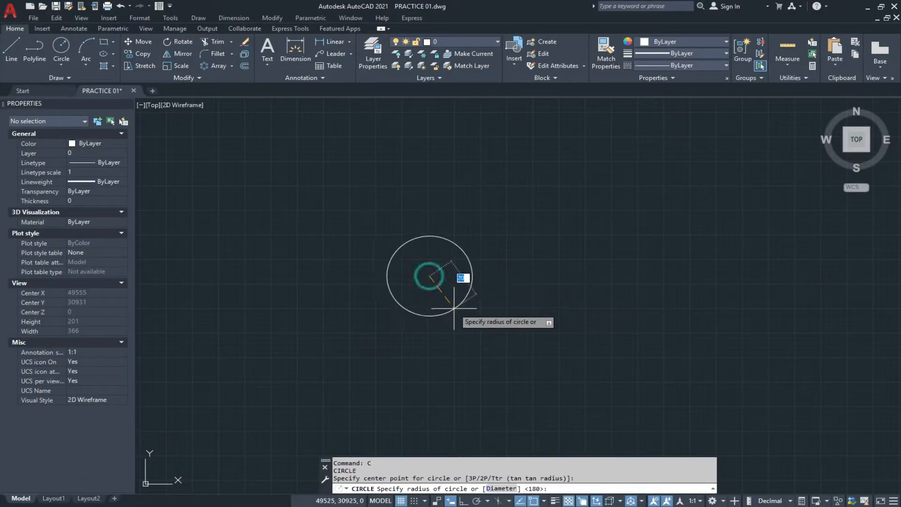
key(Return)
text(100)
key(Return)
scroll(464, 317, up, 1)
scroll(430, 283, up, 1)
scroll(435, 345, down, 1)
key(Escape)
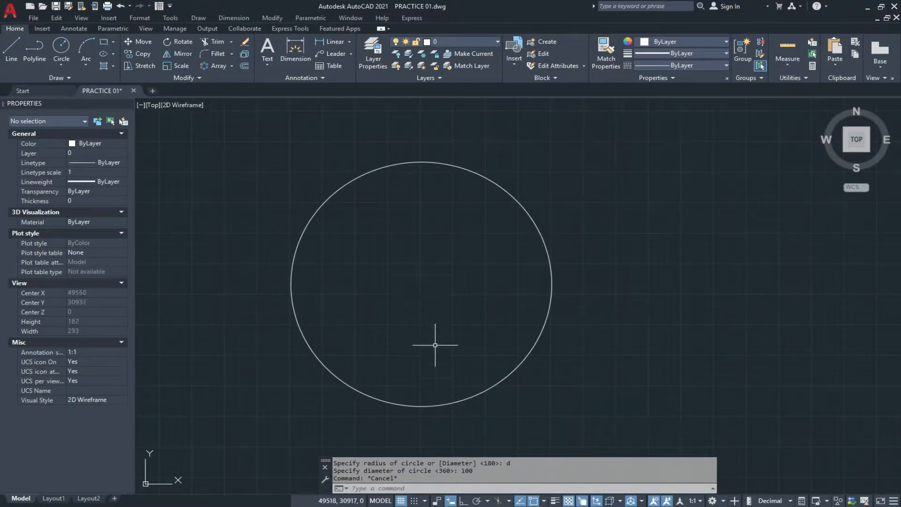
Draw horizontal and vertical centre lines across the circle between its opposite quadrant points.
text(l)
key(Return)
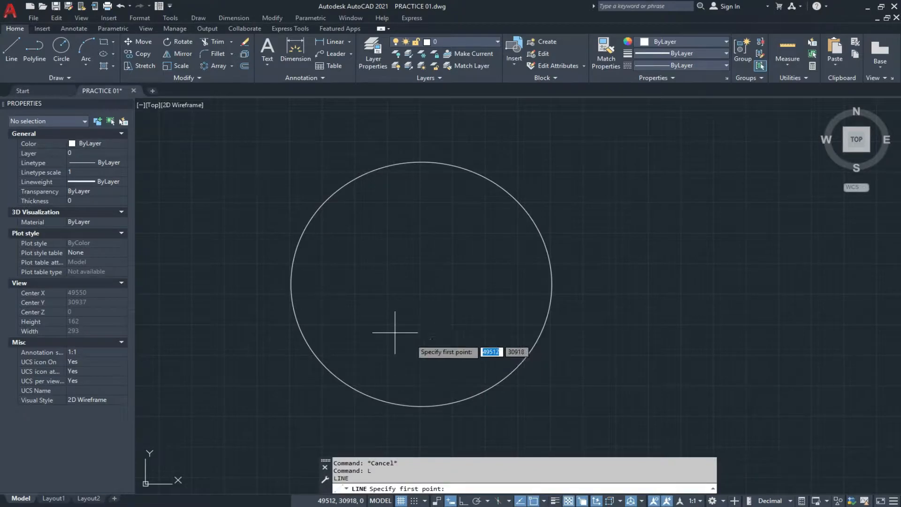
click(291, 284)
click(528, 284)
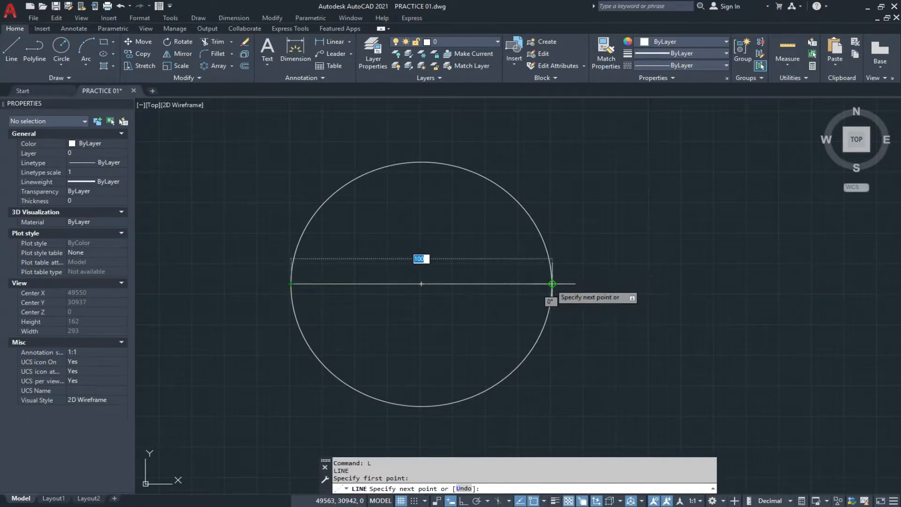
key(Escape)
key(Return)
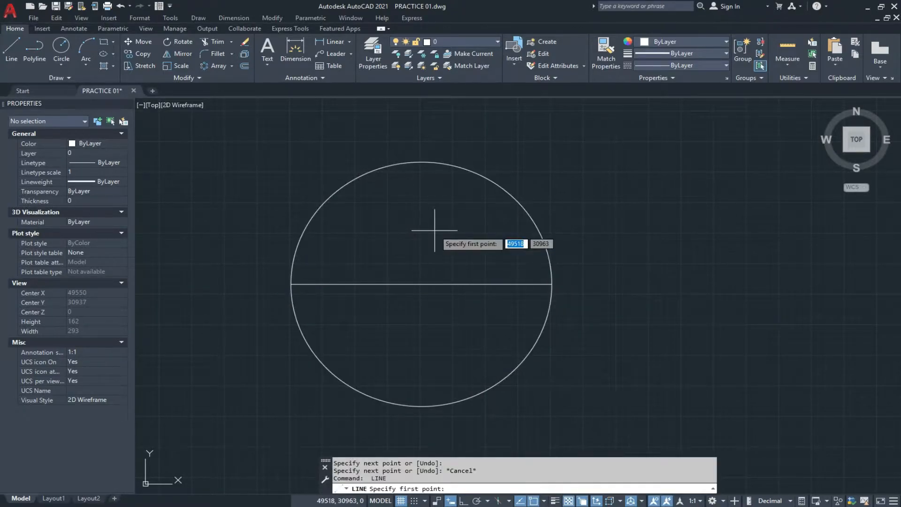
click(421, 162)
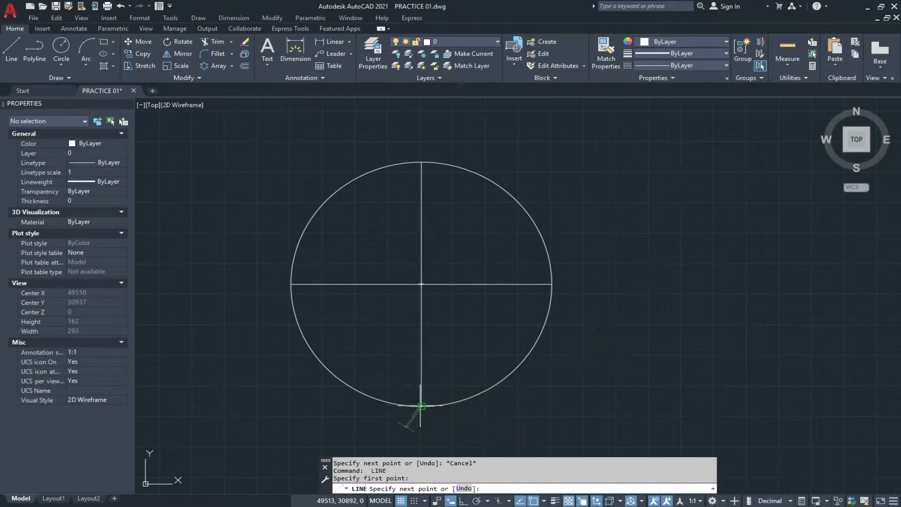
click(422, 406)
key(Escape)
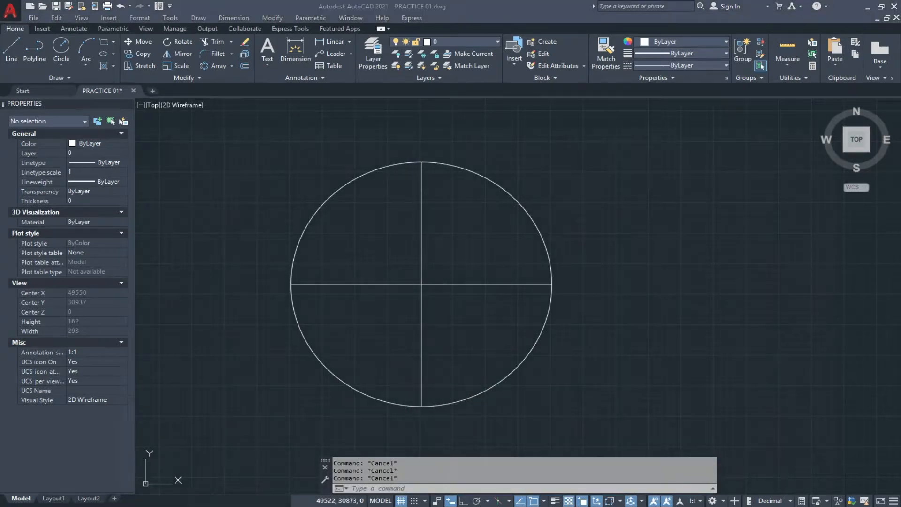
Consult the reference drawing 18.png in Photos and offset the circle's vertical centre line by 30 to both sides.
key(alt+Tab)
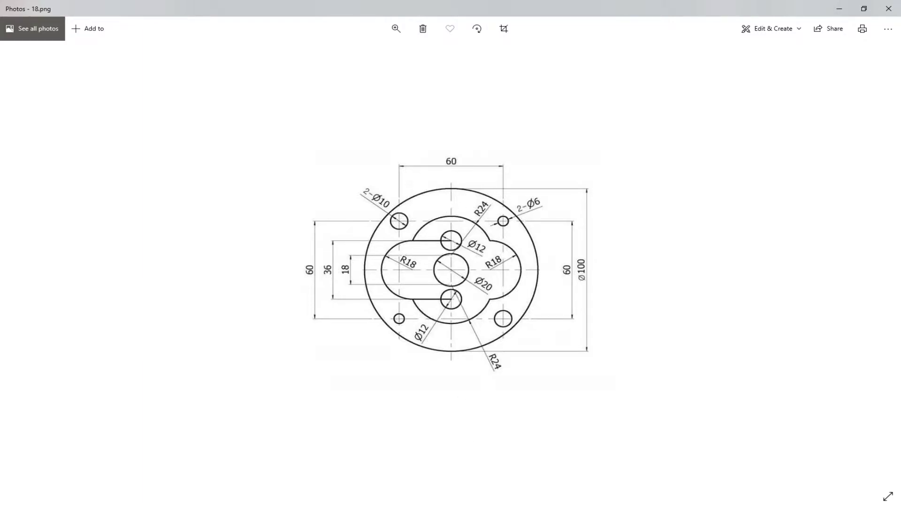
key(alt+Tab)
text(o)
key(Return)
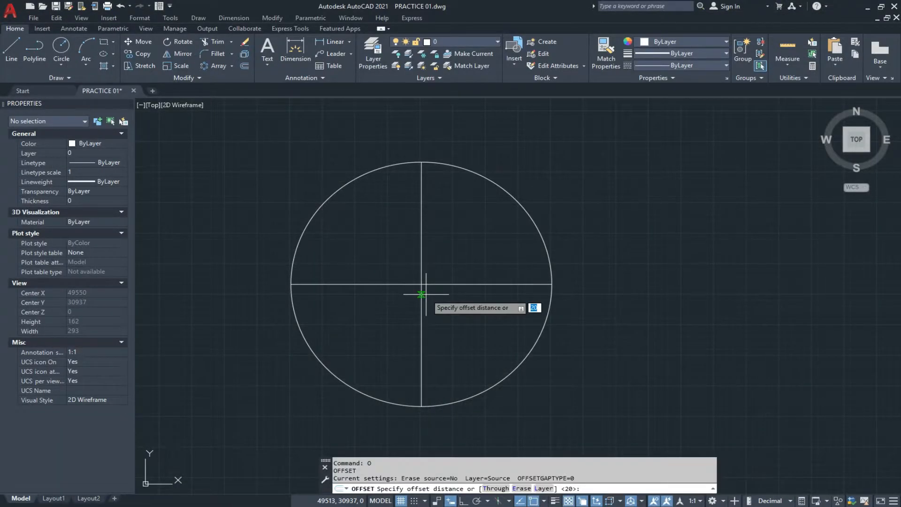
text(30)
key(Return)
click(422, 256)
click(366, 255)
click(422, 256)
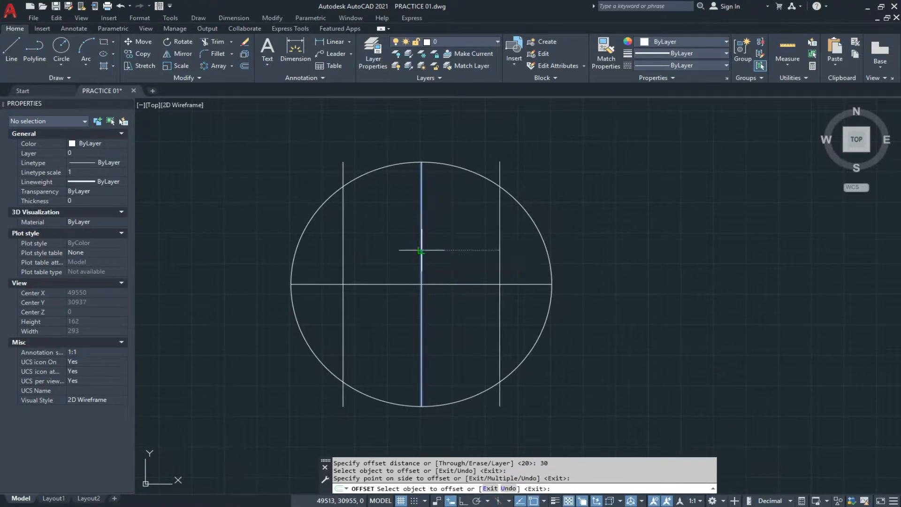
click(448, 250)
key(Escape)
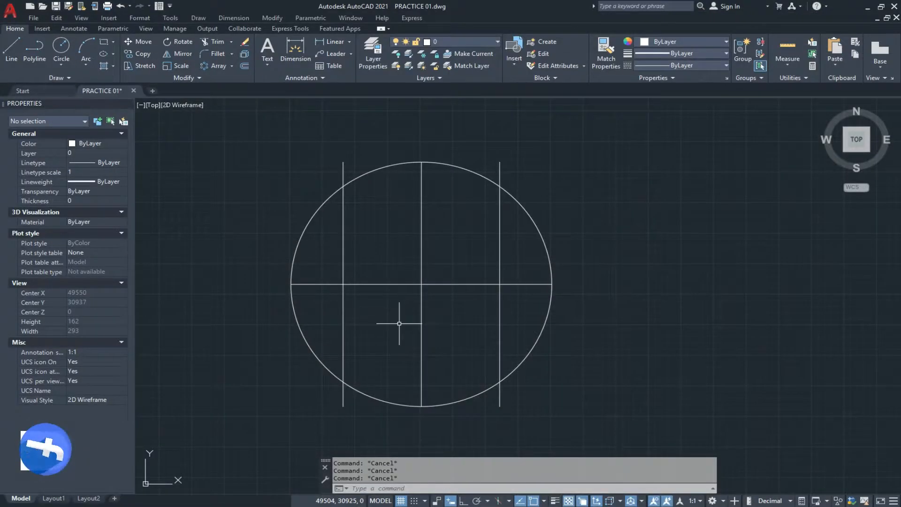
Offset the circle's horizontal centre line by 30 both above and below.
text(o)
key(Return)
key(Return)
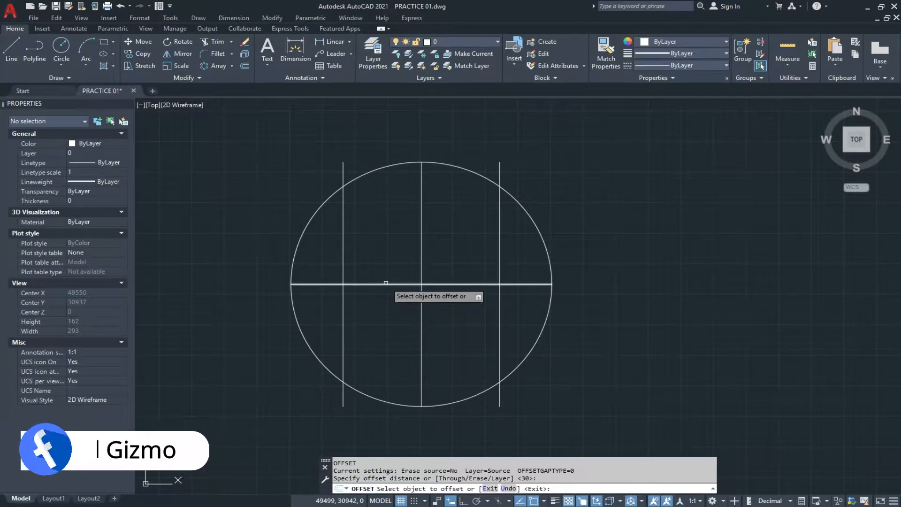
click(385, 284)
click(378, 238)
click(389, 284)
click(396, 326)
key(Escape)
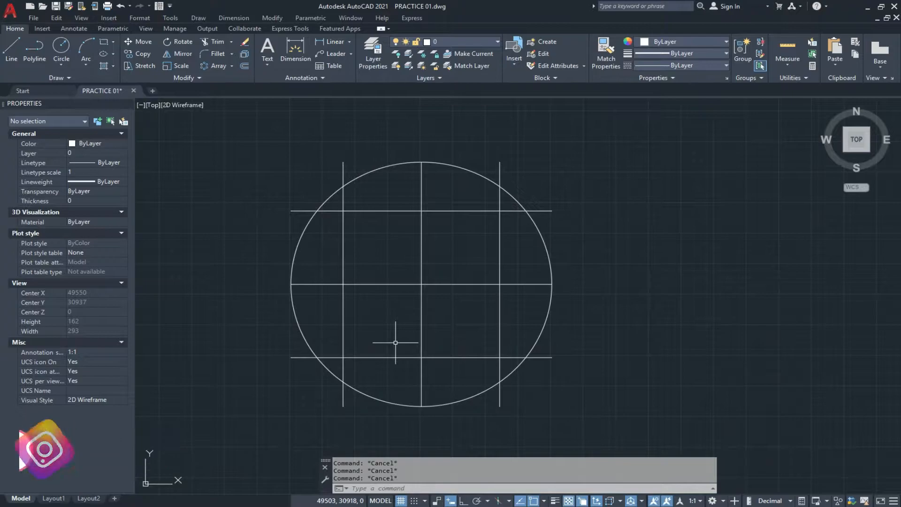
Offset the horizontal centre line by 18 both above and below.
text(o)
key(Return)
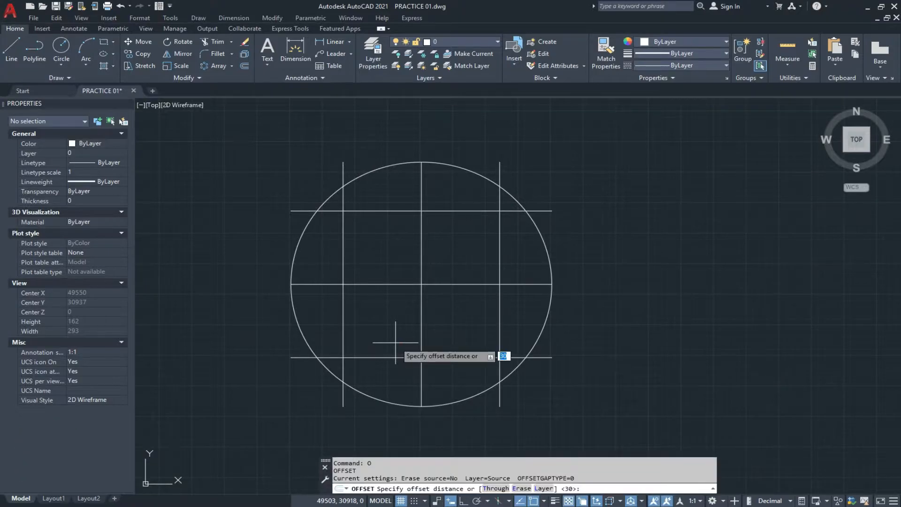
text(18)
key(Return)
click(384, 284)
click(383, 258)
click(387, 283)
click(389, 322)
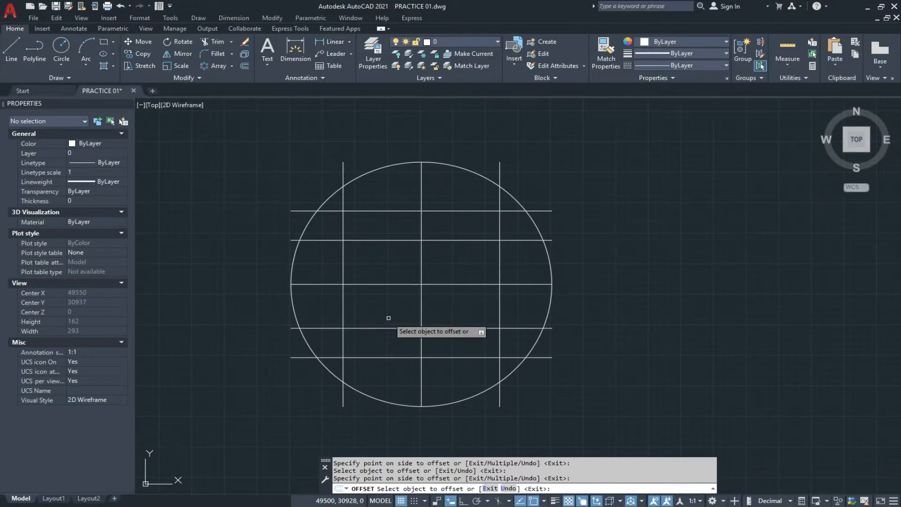
key(Escape)
Check the reference drawing in Photos and offset the horizontal centre line by 9 both above and below.
key(alt+Tab)
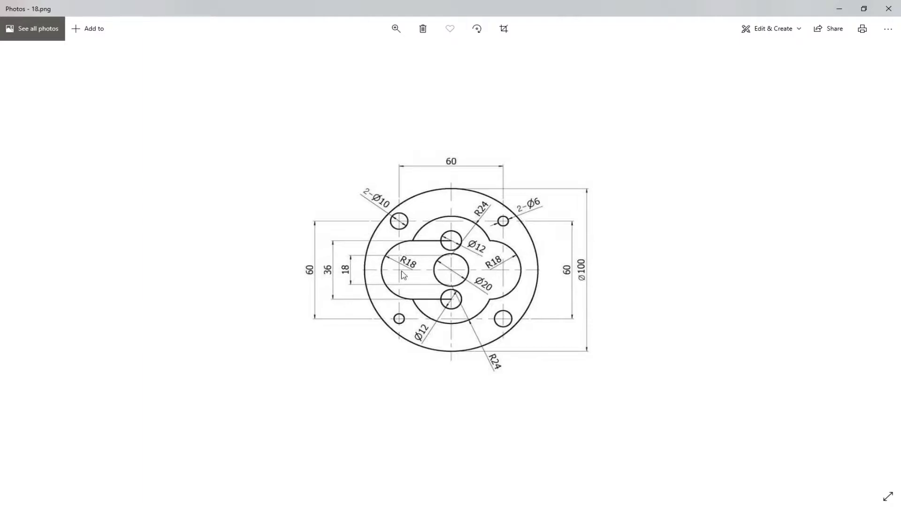
key(alt+Tab)
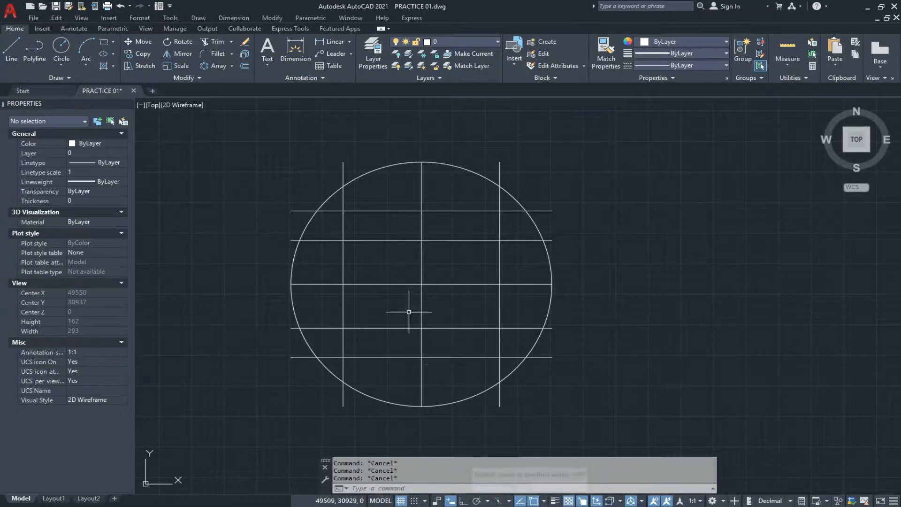
key(Return)
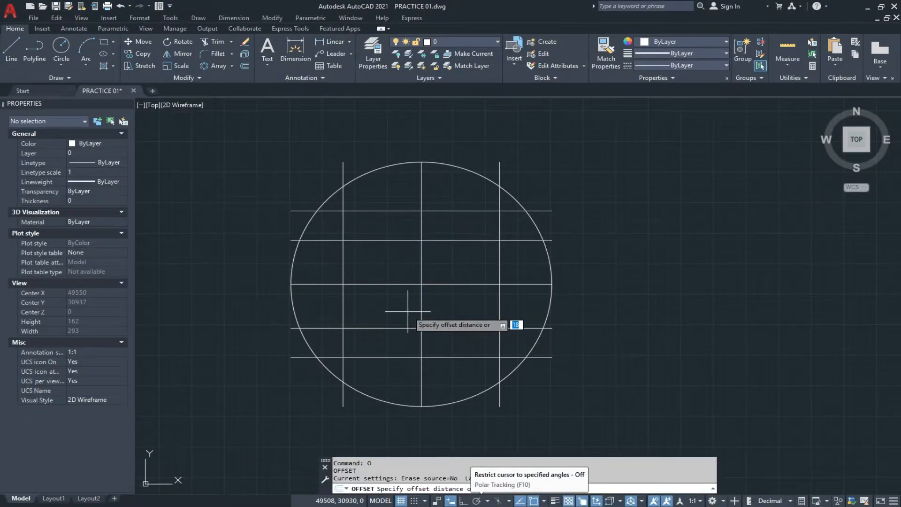
text(9)
key(Return)
click(383, 285)
click(384, 268)
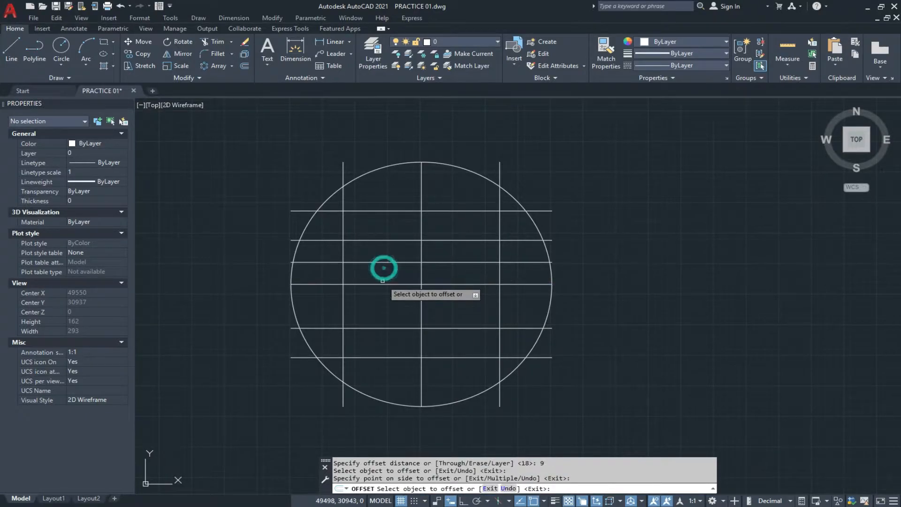
click(383, 284)
click(380, 307)
key(Escape)
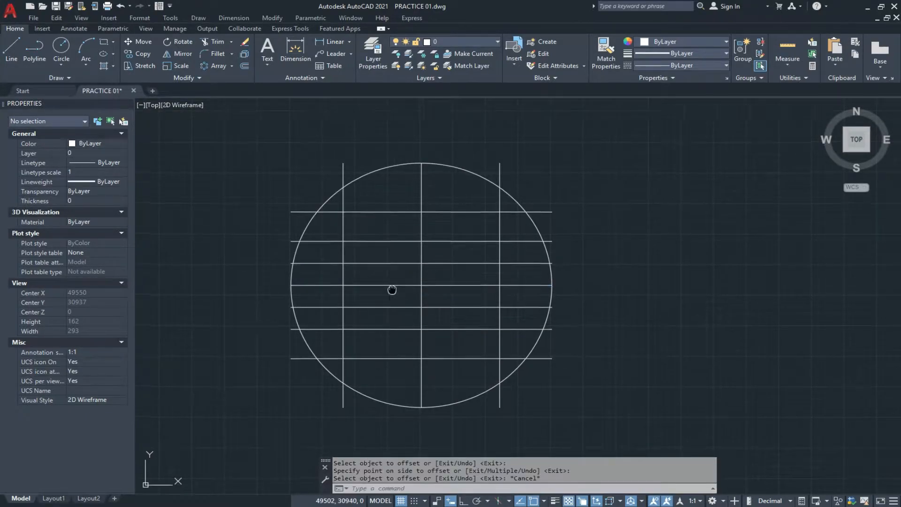
Recheck the reference in Photos, put both centre lines on the Projection layer and reduce their linetype scale.
middle_drag(392, 290, 396, 299)
key(Escape)
key(Escape)
key(Escape)
key(alt+Tab)
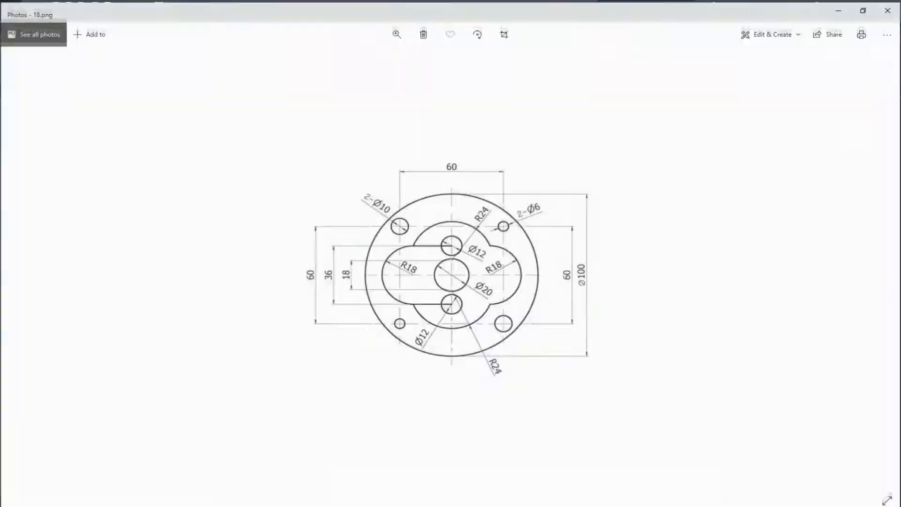
key(alt+Tab)
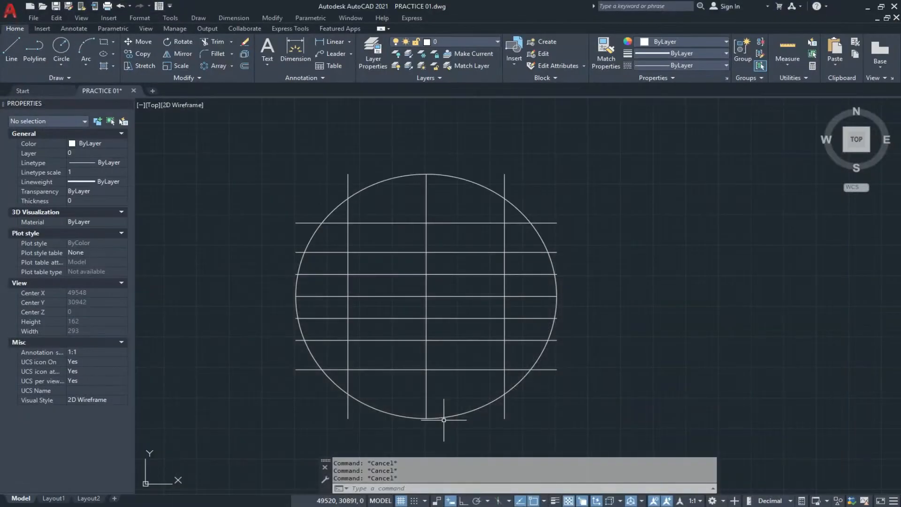
scroll(422, 310, up, 1)
click(439, 284)
click(409, 305)
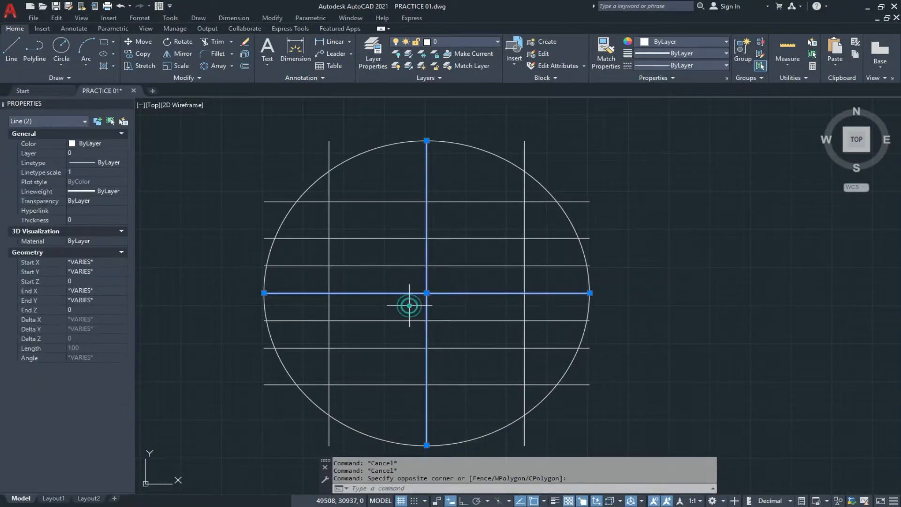
click(444, 77)
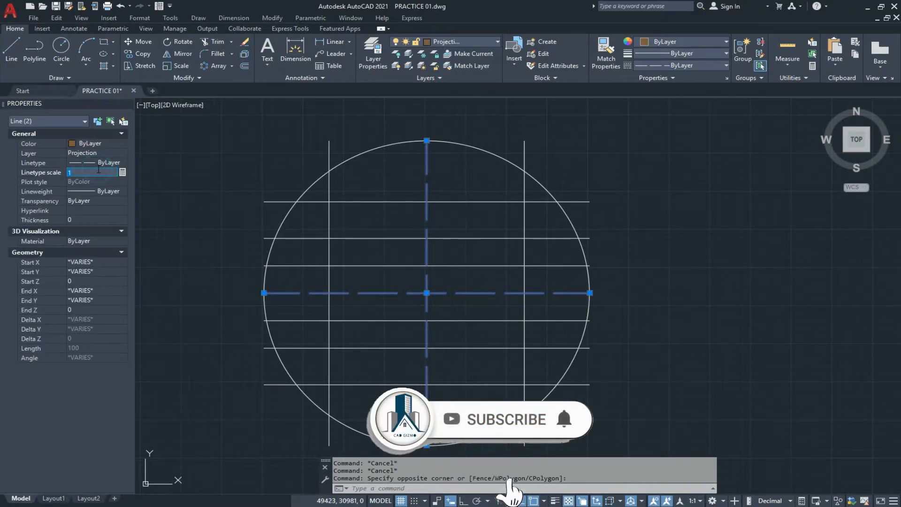
key(Return)
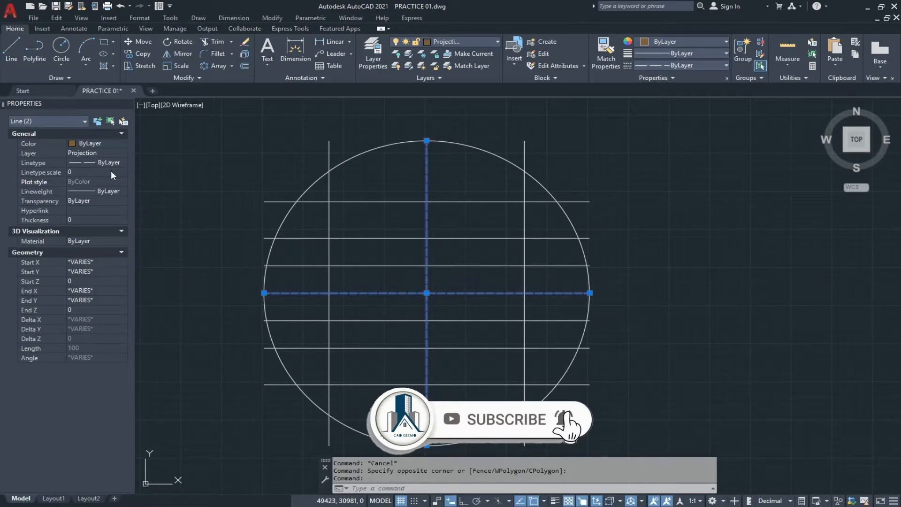
key(Escape)
key(Escape)
click(531, 197)
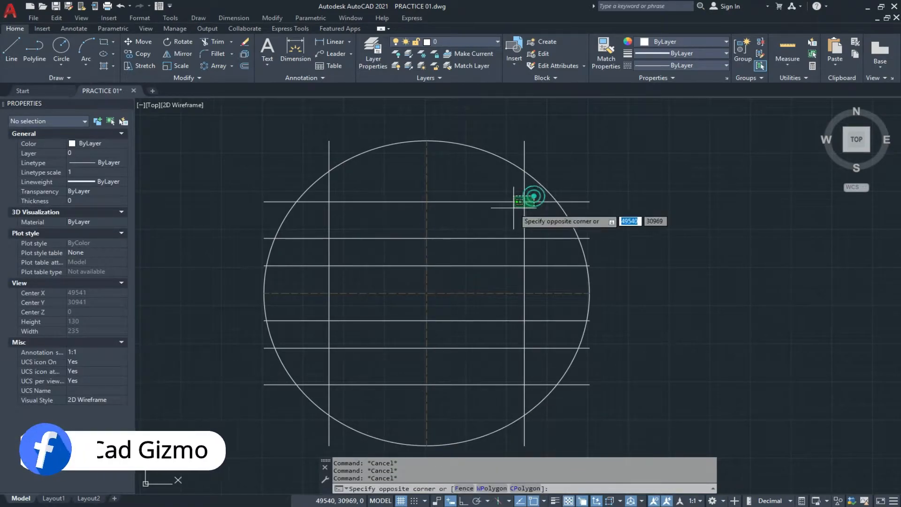
click(513, 208)
key(Escape)
Match the vertical centre line's properties onto the two vertical offset lines and the uppermost horizontal offset line.
text(MA)
key(Return)
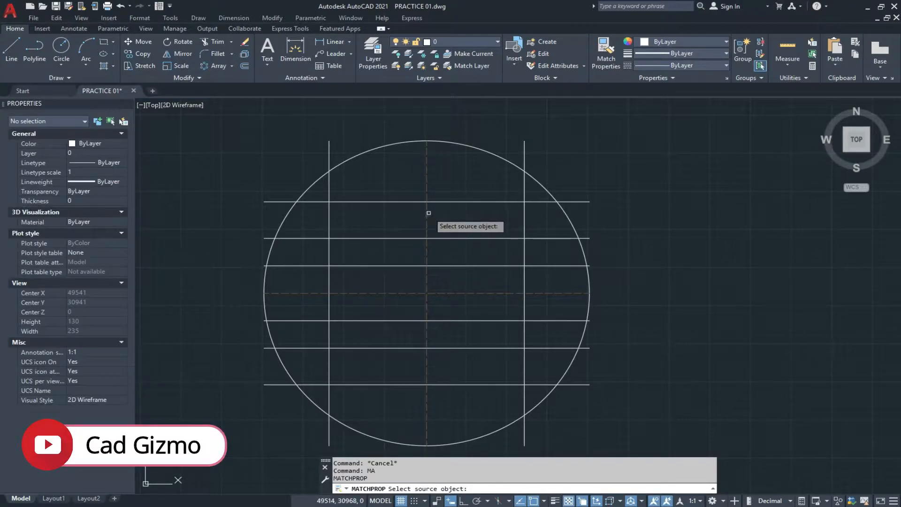
click(429, 213)
click(348, 200)
click(318, 211)
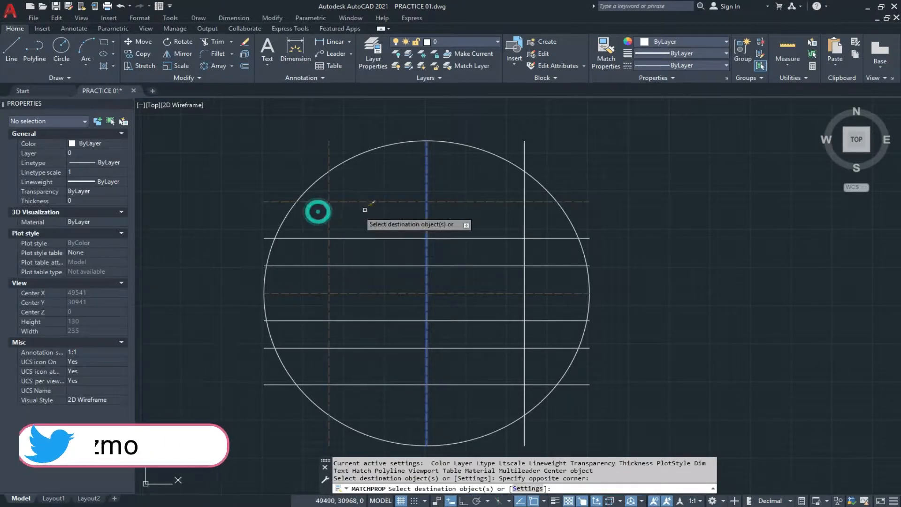
click(533, 196)
click(511, 212)
key(Escape)
key(Escape)
Match the dashed projection line's properties onto the lowest horizontal offset line.
scroll(436, 210, down, 2)
middle_drag(437, 241, 439, 235)
scroll(446, 311, up, 2)
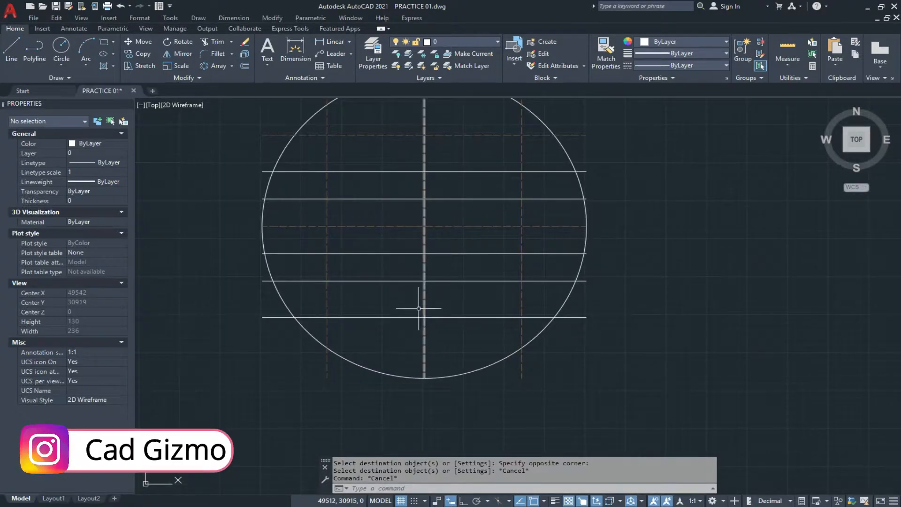
key(space)
click(327, 327)
click(345, 312)
click(339, 331)
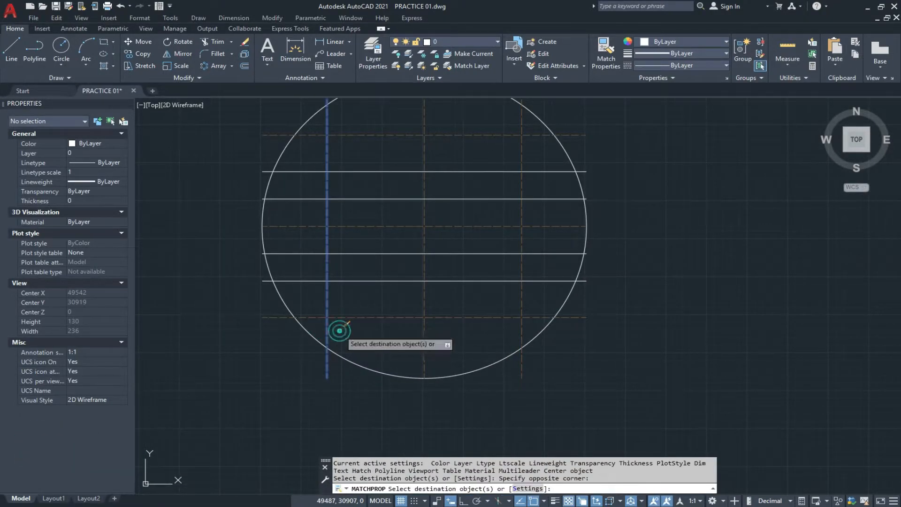
key(Escape)
key(Escape)
Check the reference in Photos and draw a circle of diameter 6 at the upper-right intersection of the dashed lines.
scroll(403, 326, down, 1)
middle_drag(402, 327, 376, 338)
key(Escape)
scroll(382, 308, up, 1)
scroll(528, 244, up, 1)
scroll(528, 244, up, 1)
middle_drag(527, 254, 517, 279)
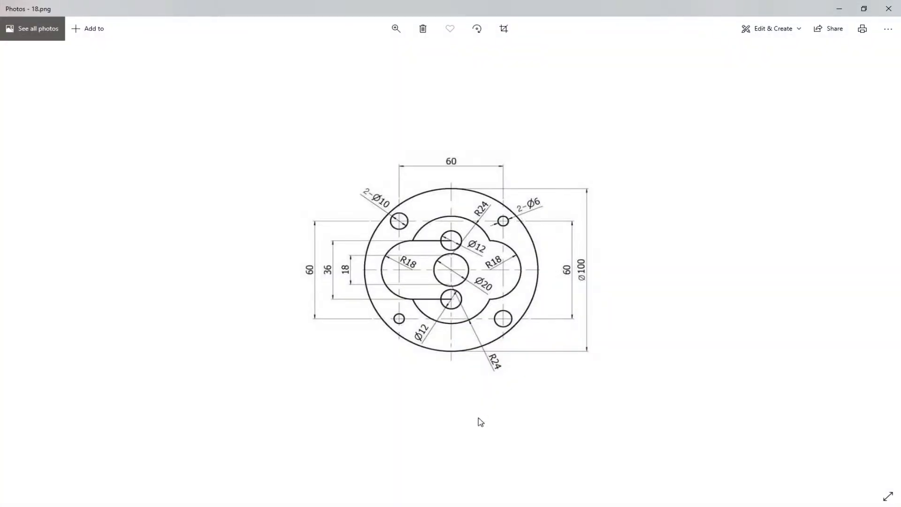
click(467, 506)
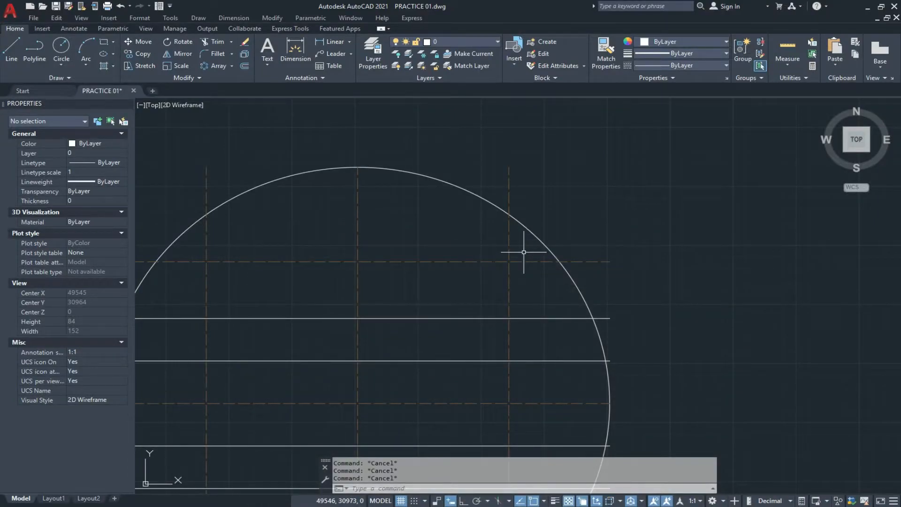
text(c)
key(Return)
scroll(524, 254, up, 3)
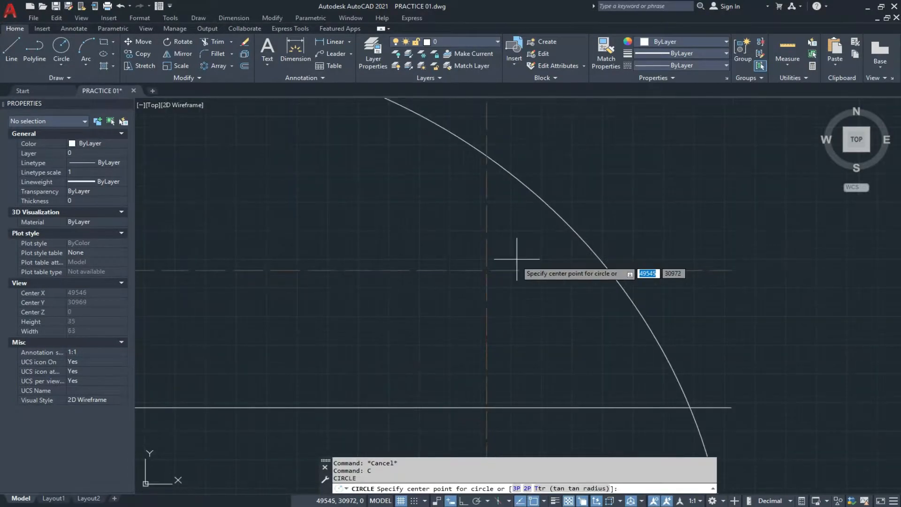
click(487, 270)
text(d)
key(Return)
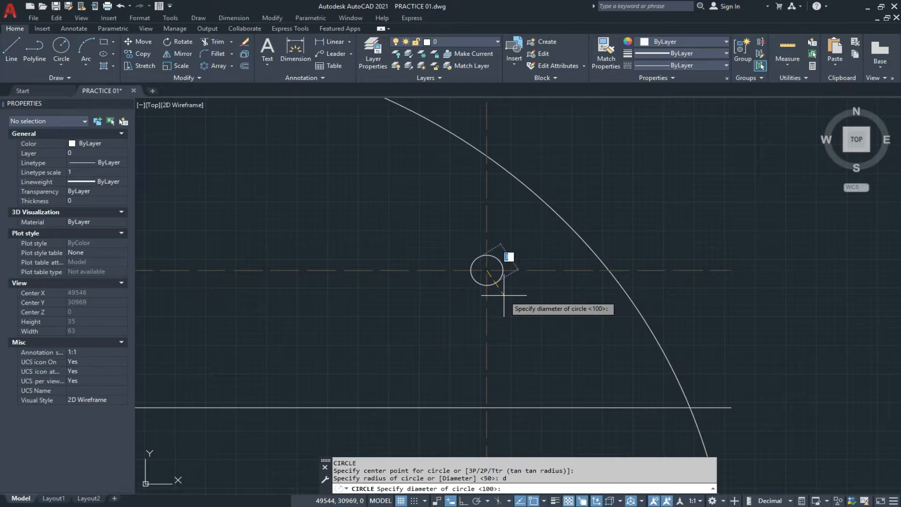
key(Return)
key(Escape)
Copy the diameter 6 circle from the upper-right dashed intersection to the lower-left dashed intersection, using its centre as base point.
click(532, 291)
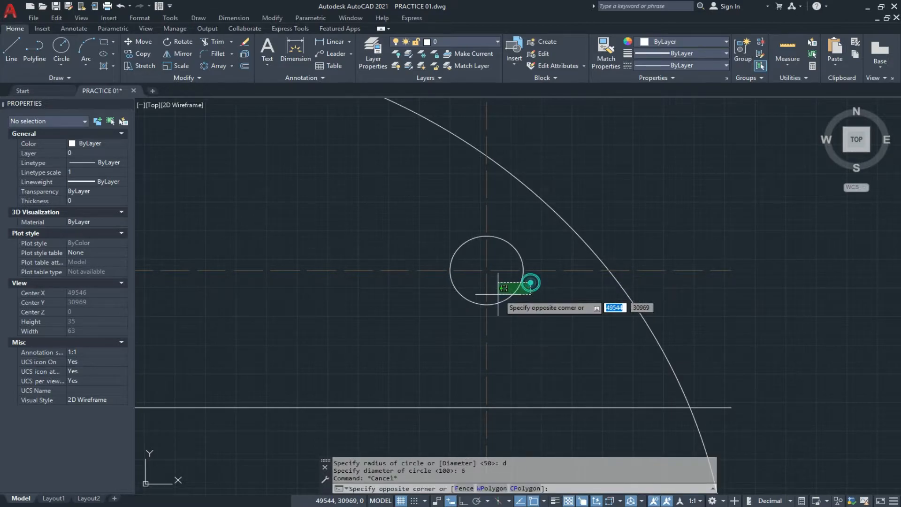
click(498, 294)
text(co)
key(Return)
click(487, 270)
scroll(518, 262, down, 3)
scroll(501, 278, up, 1)
scroll(399, 361, up, 1)
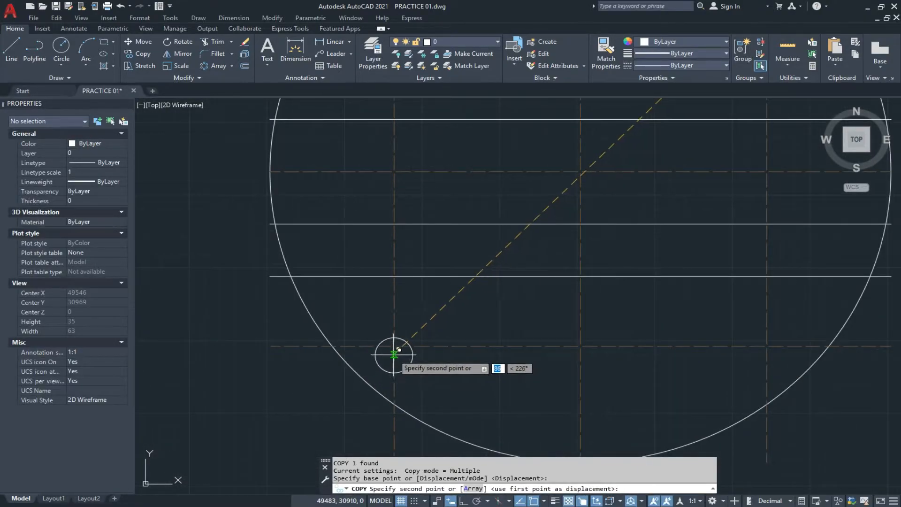
click(394, 347)
key(Escape)
scroll(312, 337, down, 3)
scroll(399, 282, up, 3)
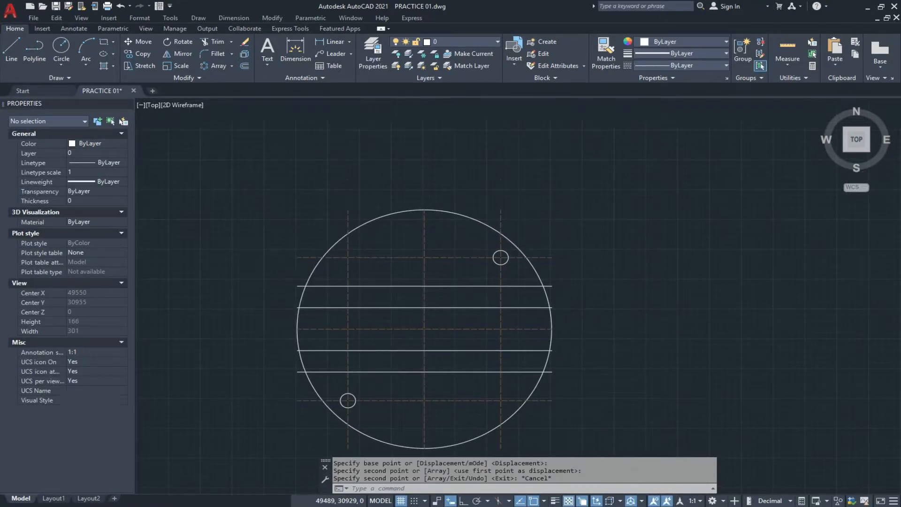
key(Escape)
key(Escape)
key(Escape)
Check the reference in Photos and draw a circle of diameter 10 at the upper-left intersection of the dashed lines.
key(alt+Tab)
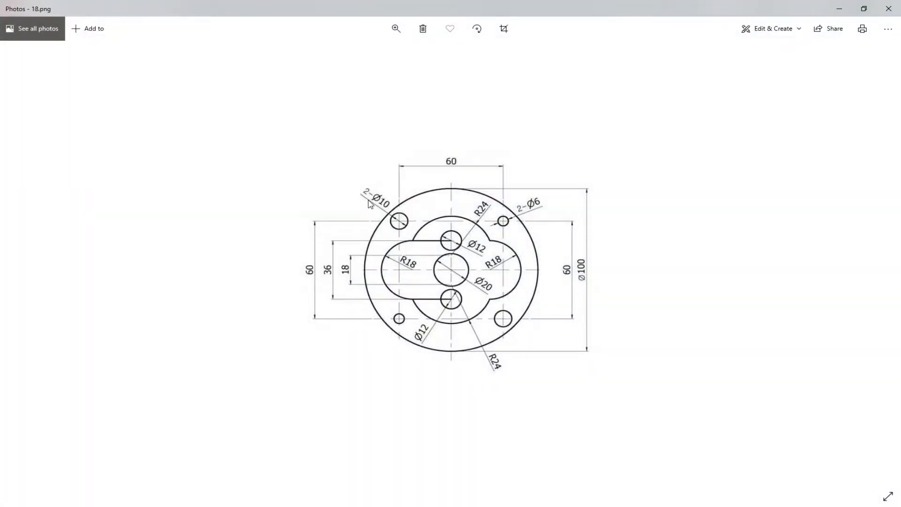
key(alt+Tab)
scroll(329, 216, up, 4)
key(Return)
click(326, 248)
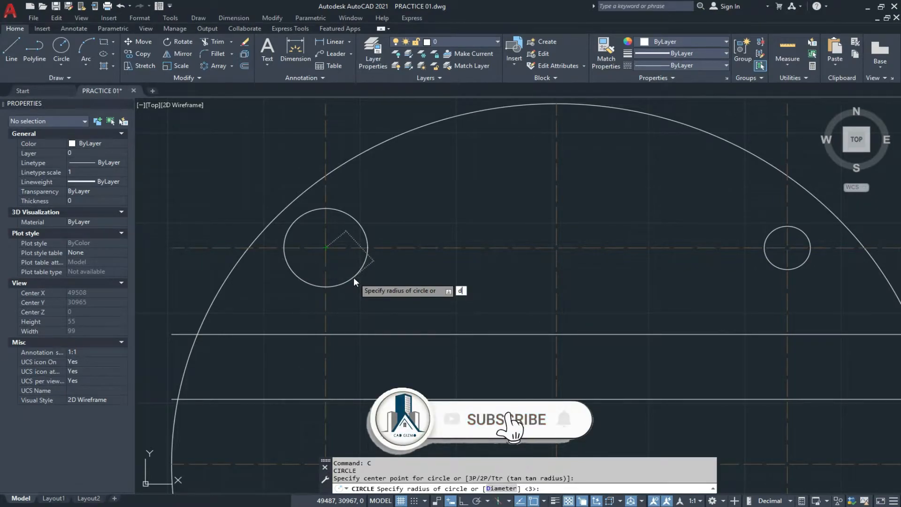
key(Return)
text(10)
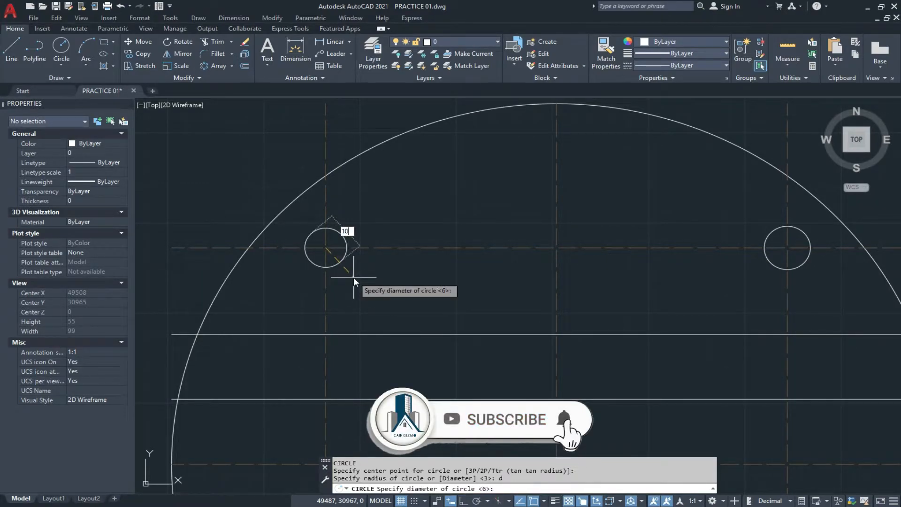
key(Return)
Copy the diameter 10 circle from its centre to the lower-right intersection of the dashed lines.
scroll(353, 276, up, 3)
click(382, 196)
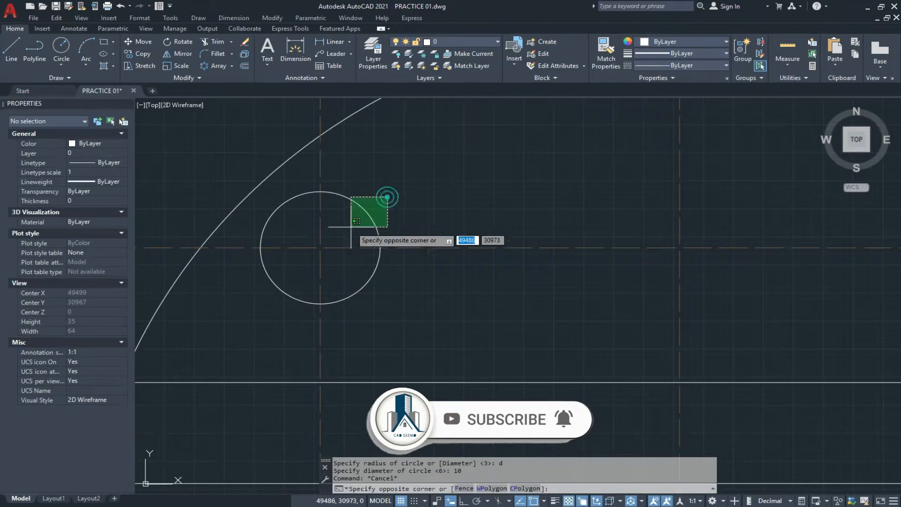
click(353, 226)
text(co)
key(Return)
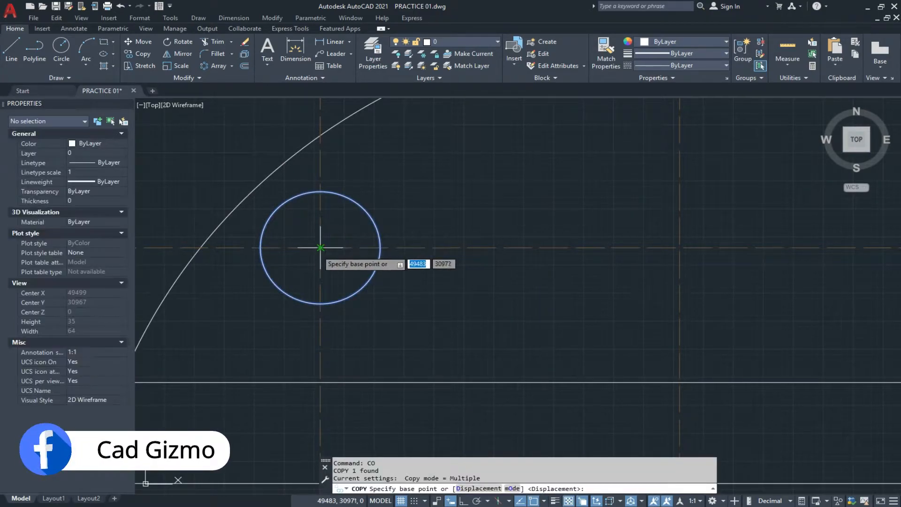
click(320, 247)
scroll(309, 234, down, 1)
scroll(319, 246, down, 2)
scroll(470, 353, up, 4)
click(502, 338)
key(Escape)
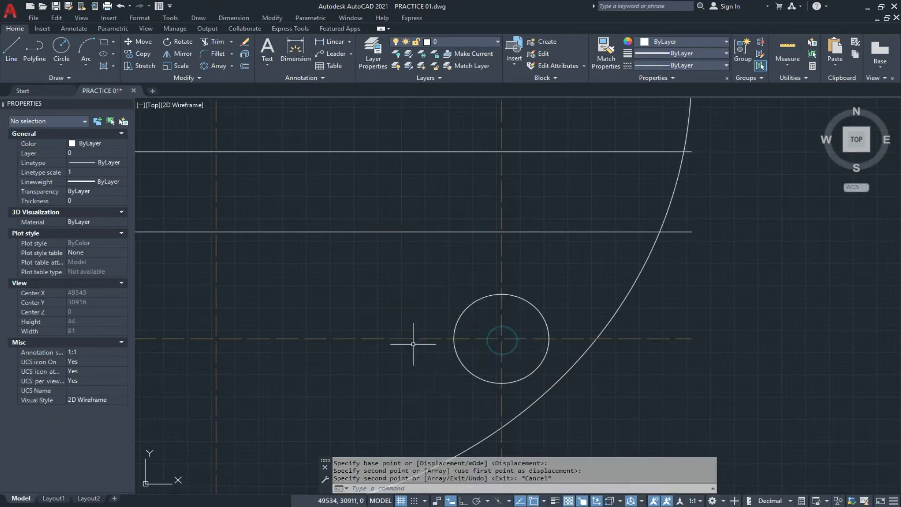
scroll(412, 338, down, 3)
middle_drag(399, 314, 416, 371)
scroll(354, 357, up, 3)
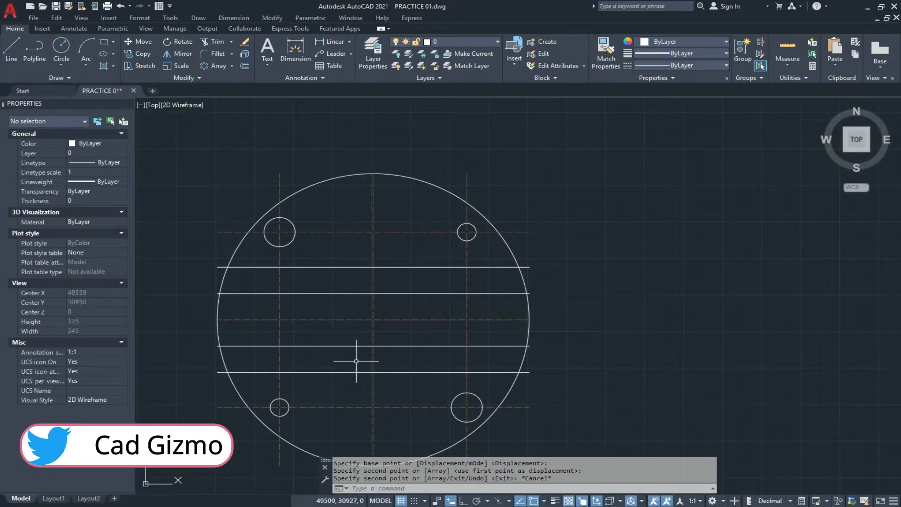
scroll(359, 342, down, 2)
key(Escape)
key(Escape)
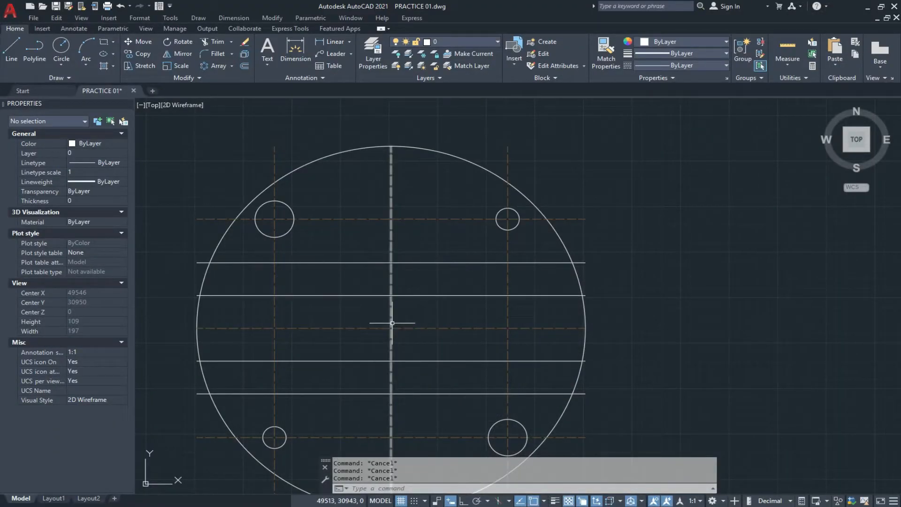
Draw a circle of diameter 20 at the intersection of the two centre lines.
text(c)
key(Return)
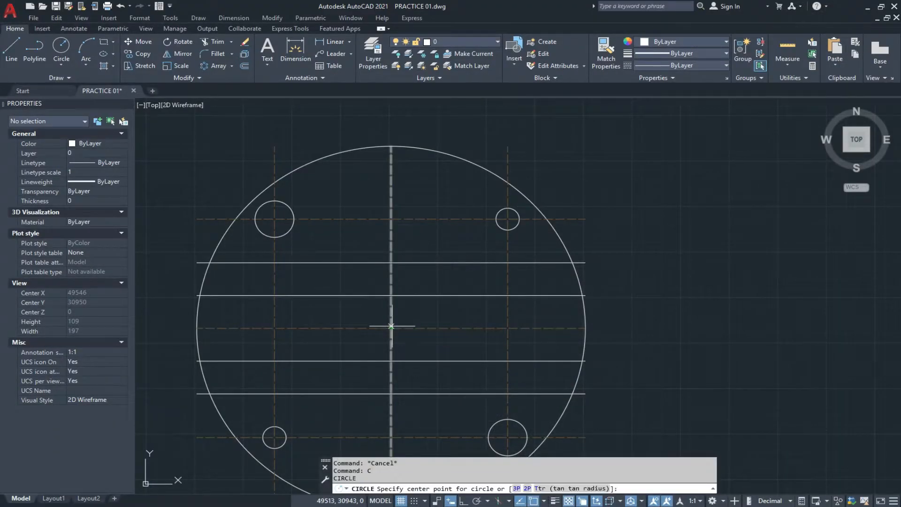
scroll(395, 324, up, 3)
click(385, 315)
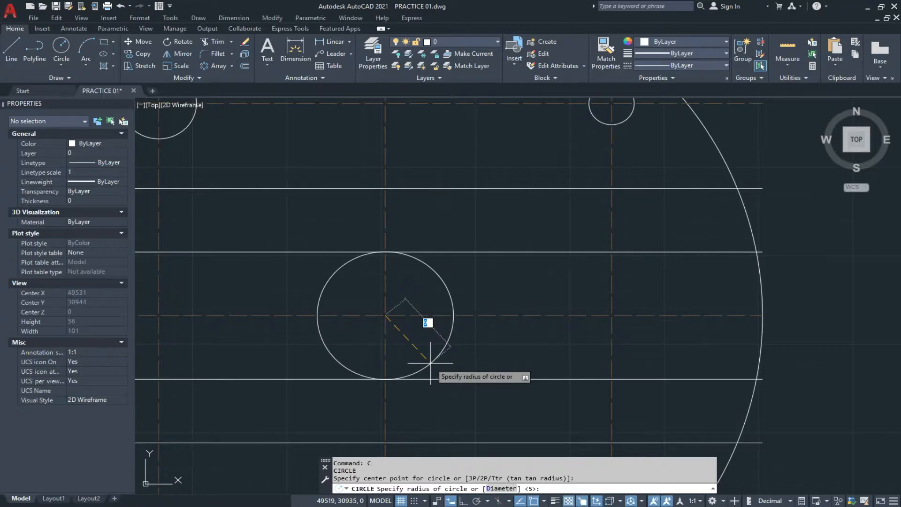
text(d)
key(Return)
text(20)
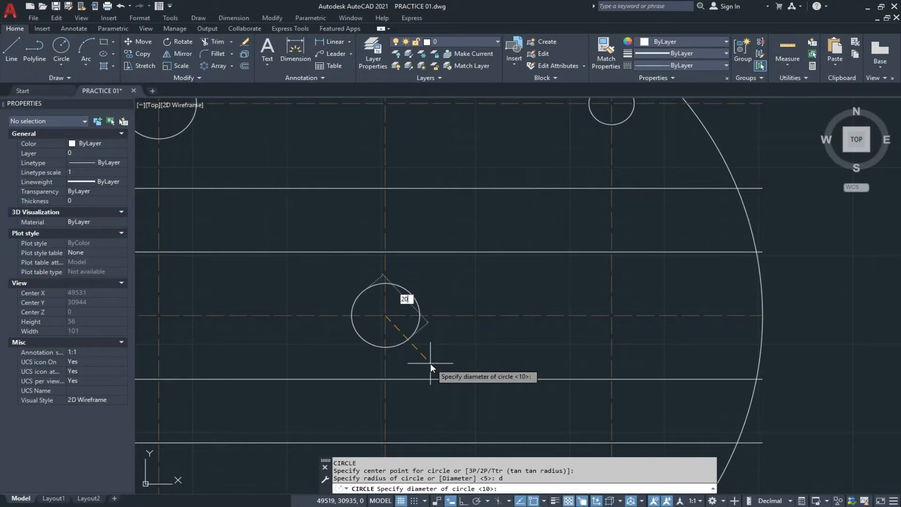
key(Return)
key(Escape)
key(Escape)
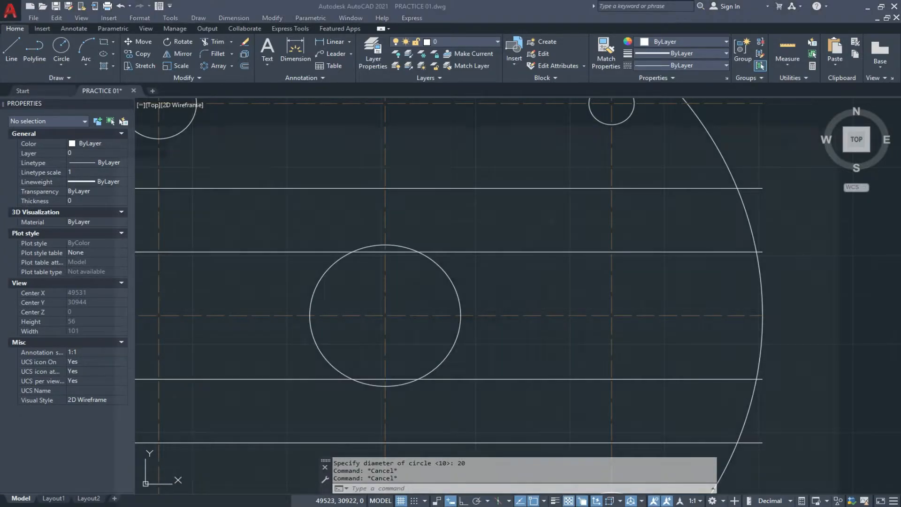
Check the reference in Photos and measure the distance from the plate centre to the uppermost solid horizontal line.
key(alt+Tab)
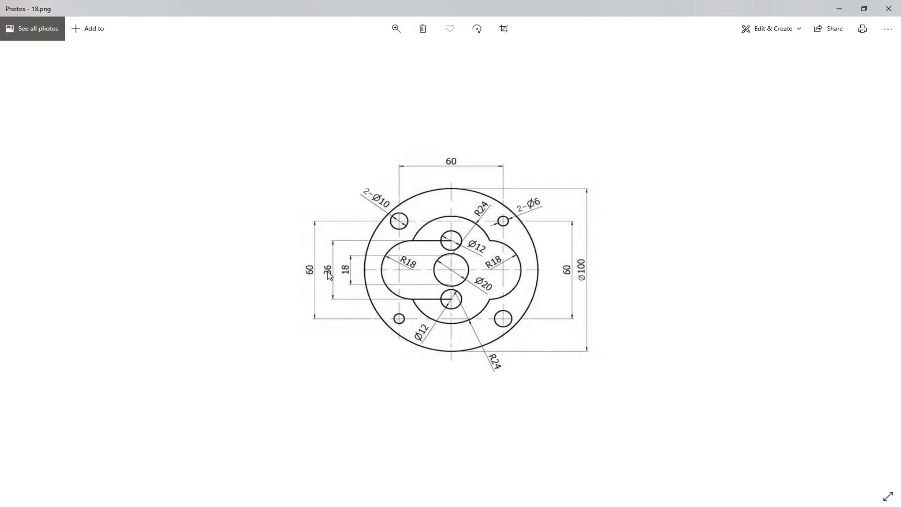
key(alt+Tab)
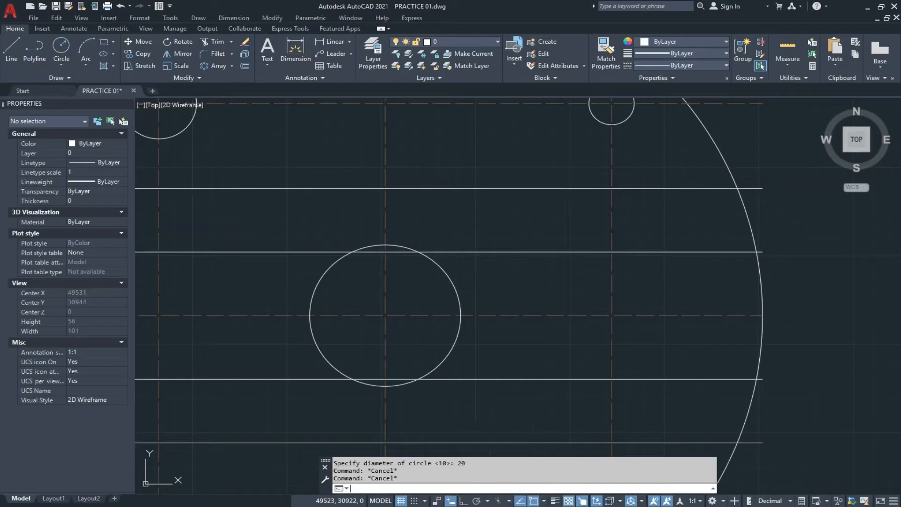
mouse_move(409, 297)
middle_down()
mouse_move(419, 358)
mouse_move(425, 312)
middle_up()
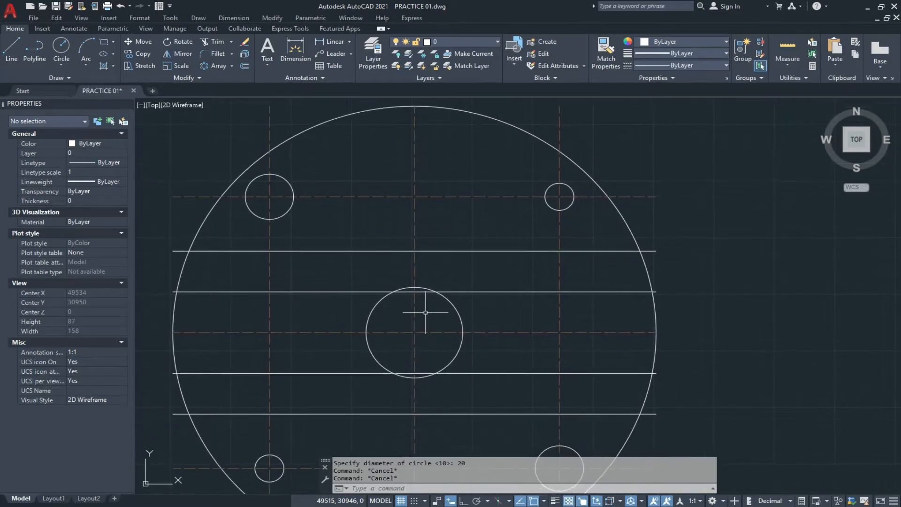
click(329, 41)
click(414, 332)
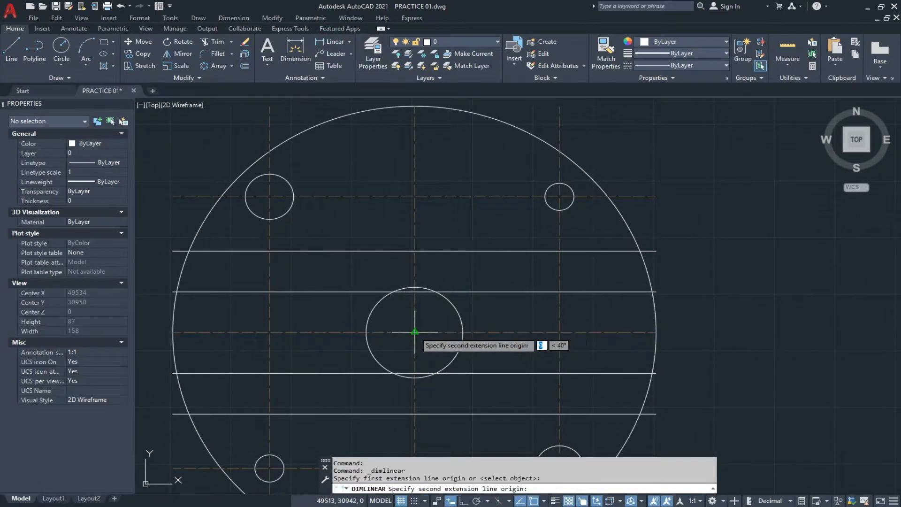
click(415, 251)
key(Escape)
key(Escape)
key(Escape)
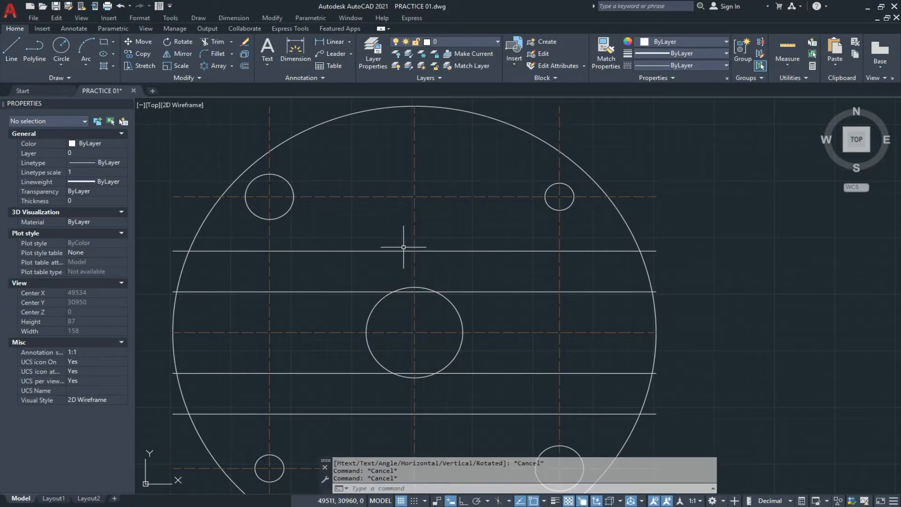
Draw a circle of diameter 12 where the vertical centre line crosses the uppermost solid horizontal line.
text(c)
key(Return)
click(415, 251)
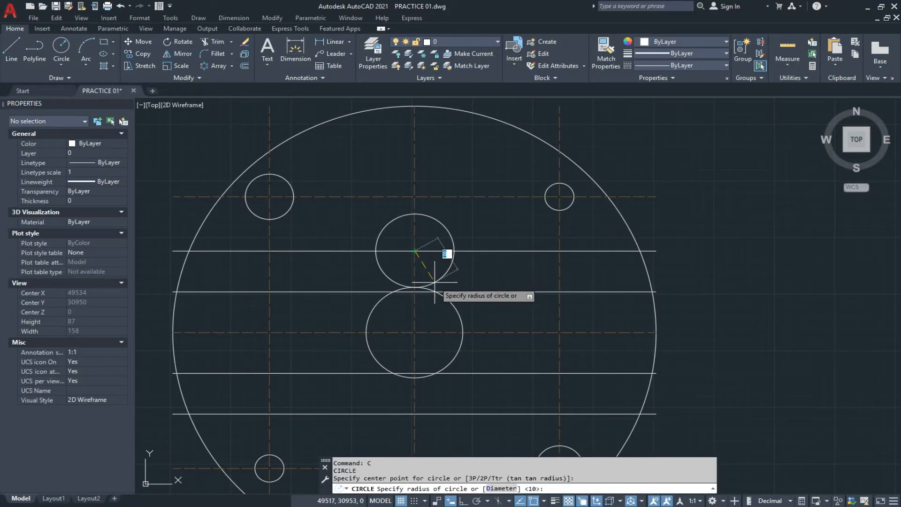
text(d)
key(Return)
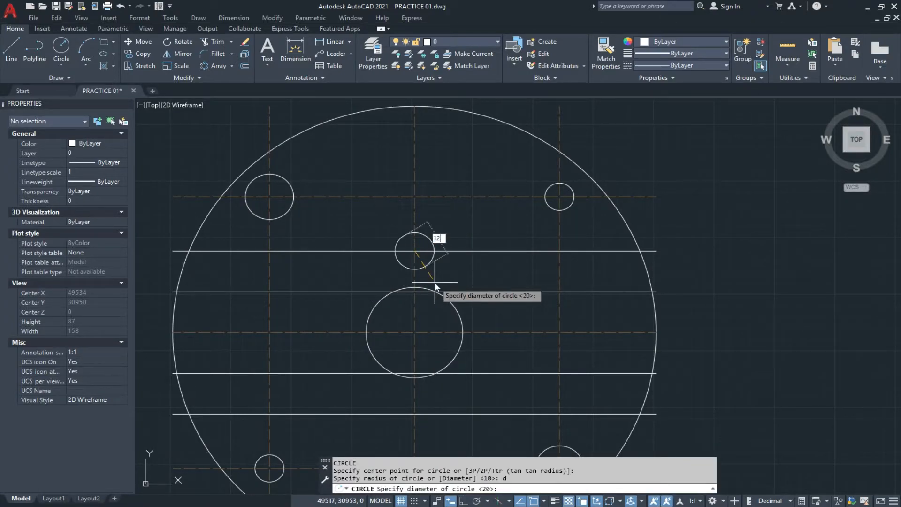
text(12)
key(Return)
key(Escape)
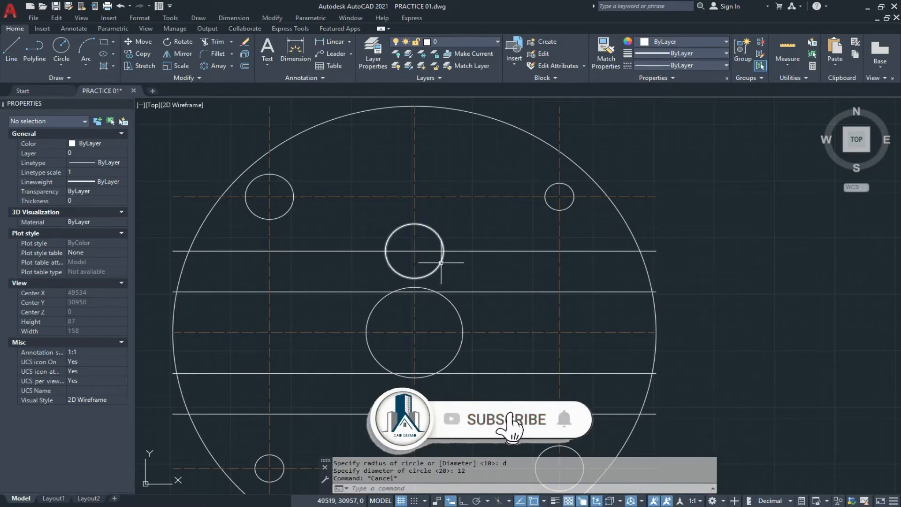
Copy the diameter 12 circle from its centre to where the vertical centre line crosses the lowest solid horizontal line.
click(441, 263)
text(o)
key(Return)
click(414, 251)
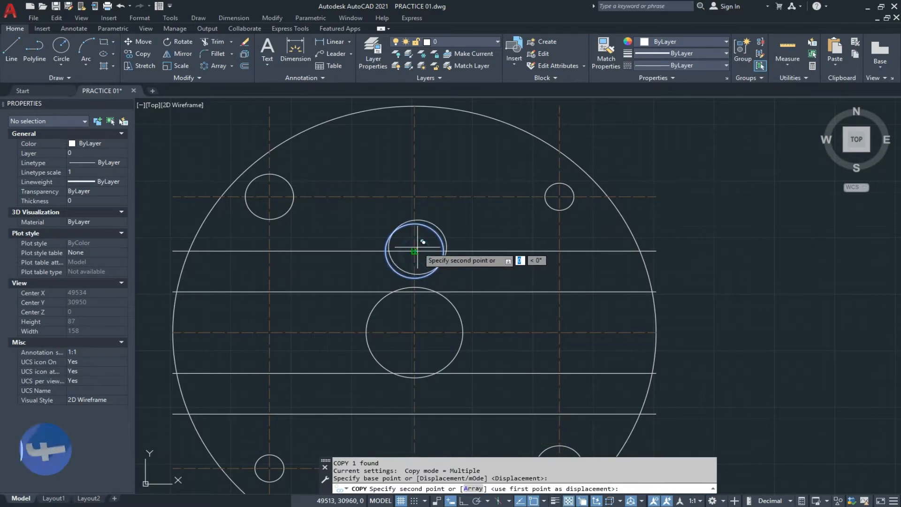
key(Escape)
scroll(387, 315, down, 3)
mouse_move(392, 324)
middle_down()
mouse_move(402, 317)
mouse_move(395, 318)
middle_up()
scroll(399, 318, up, 2)
scroll(369, 316, up, 2)
key(Escape)
key(Escape)
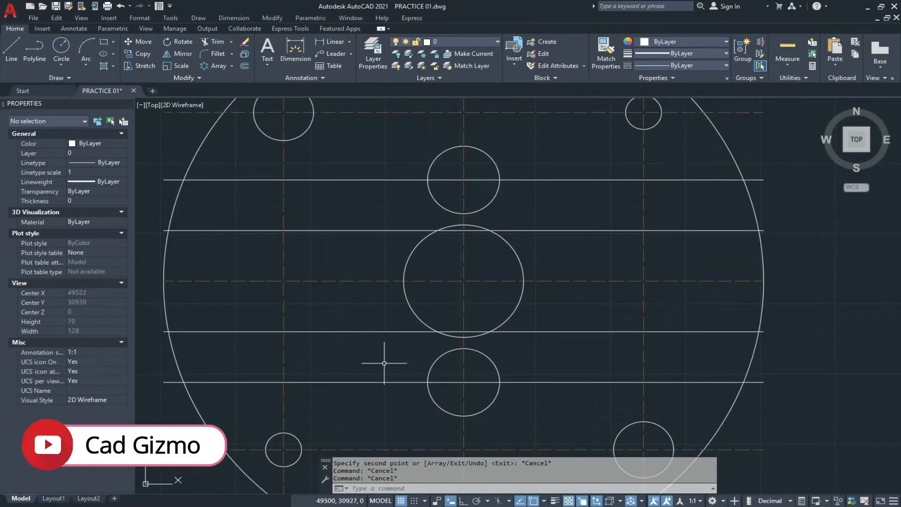
scroll(382, 358, down, 1)
middle_drag(382, 359, 382, 389)
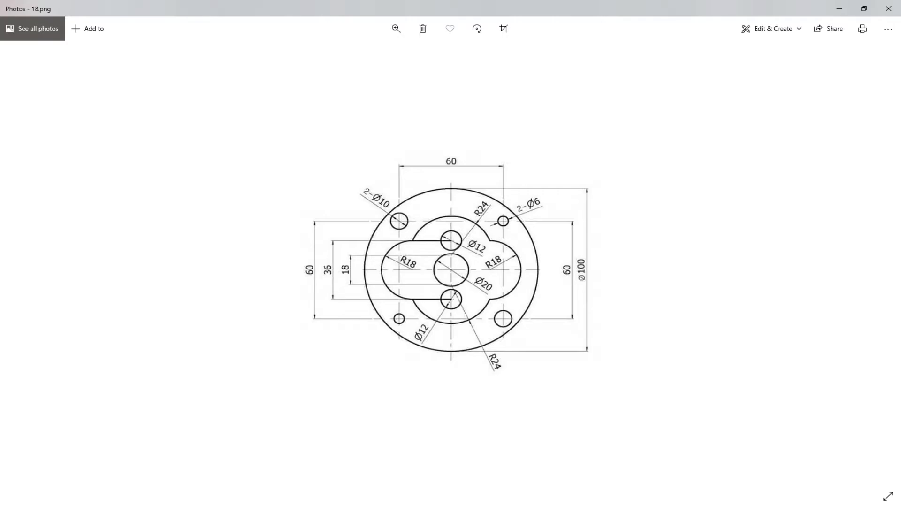
Measure the distance from the plate centre to the nearest solid line above it and recheck the reference in Photos.
click(488, 499)
scroll(467, 314, up, 1)
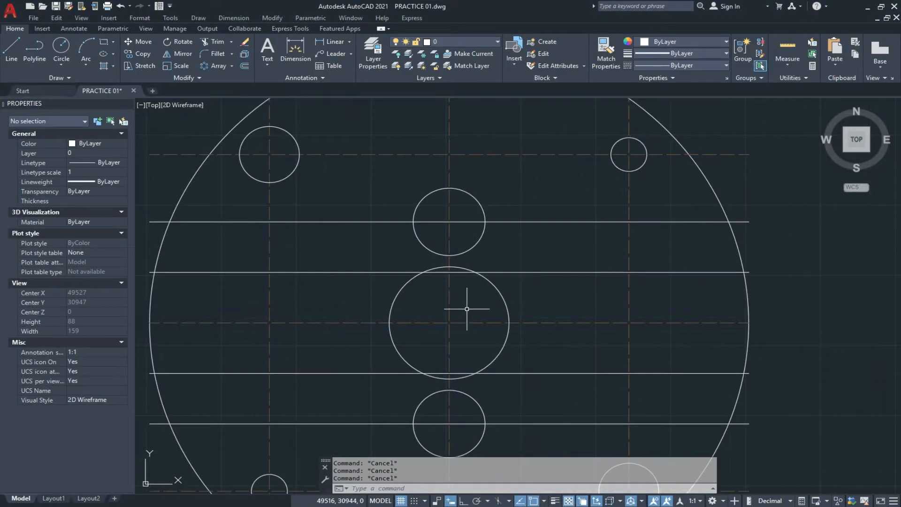
click(332, 43)
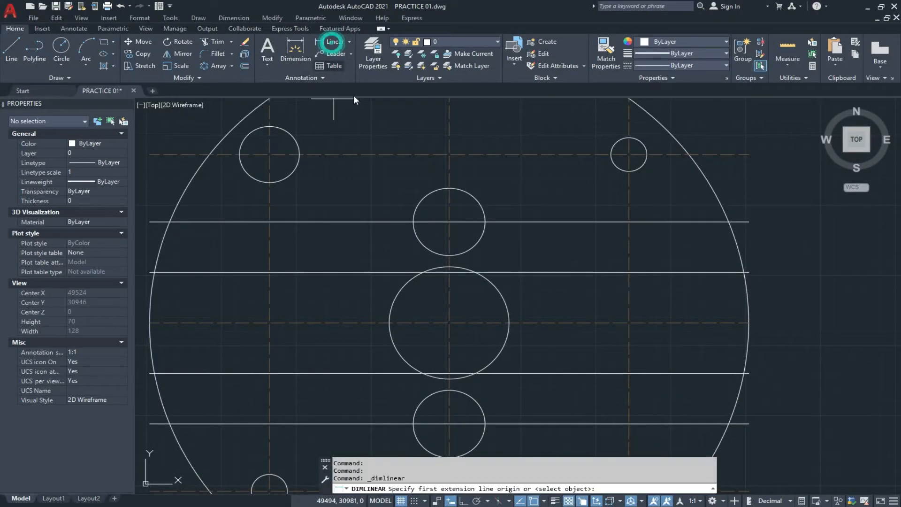
click(450, 322)
click(449, 273)
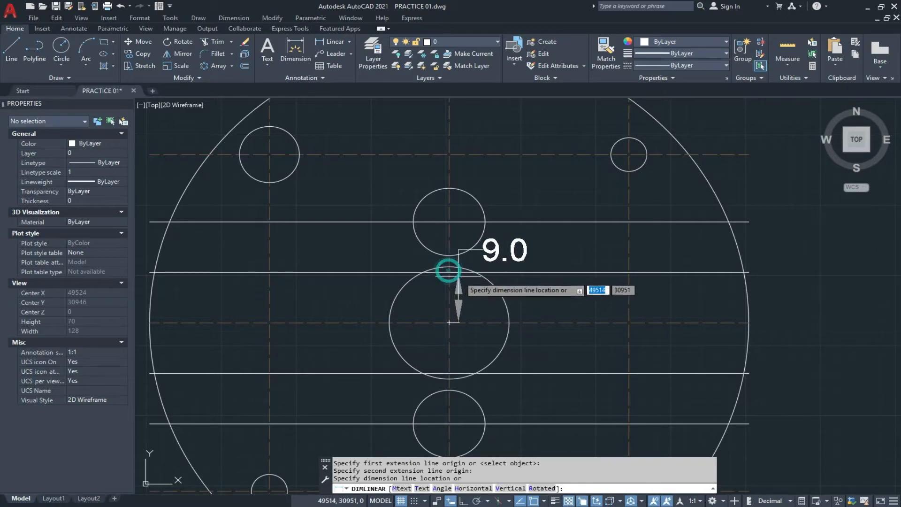
key(Escape)
key(Escape)
key(Escape)
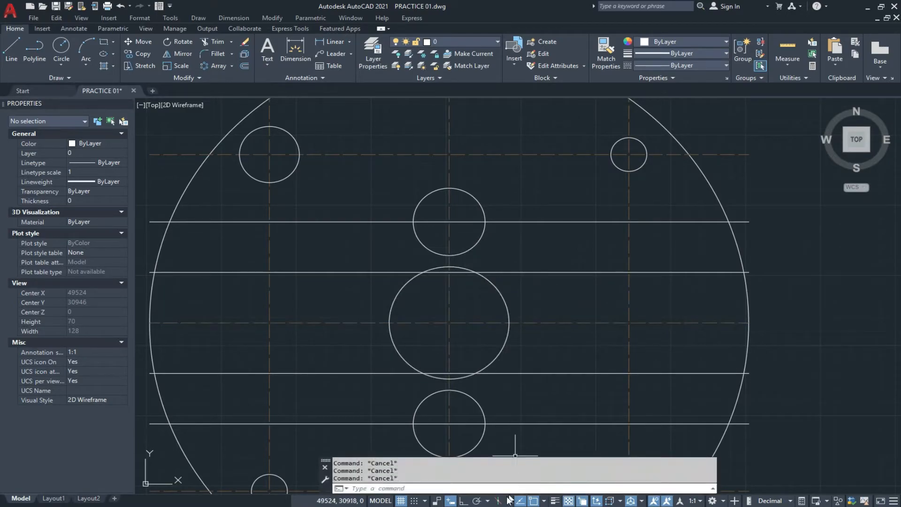
key(alt+Tab)
key(alt+Tab)
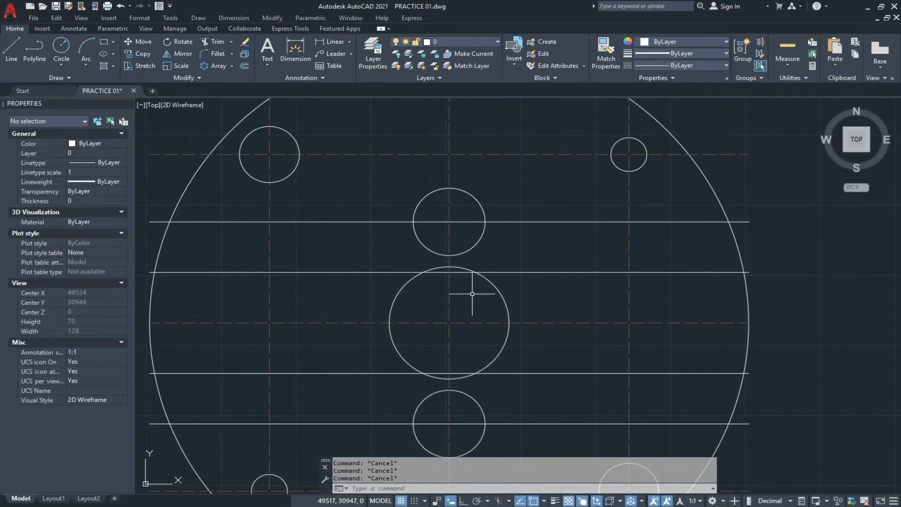
Draw a circle of radius 24 where the vertical centre line crosses the first solid line above the centre, and recheck the reference in Photos.
text(c)
key(Return)
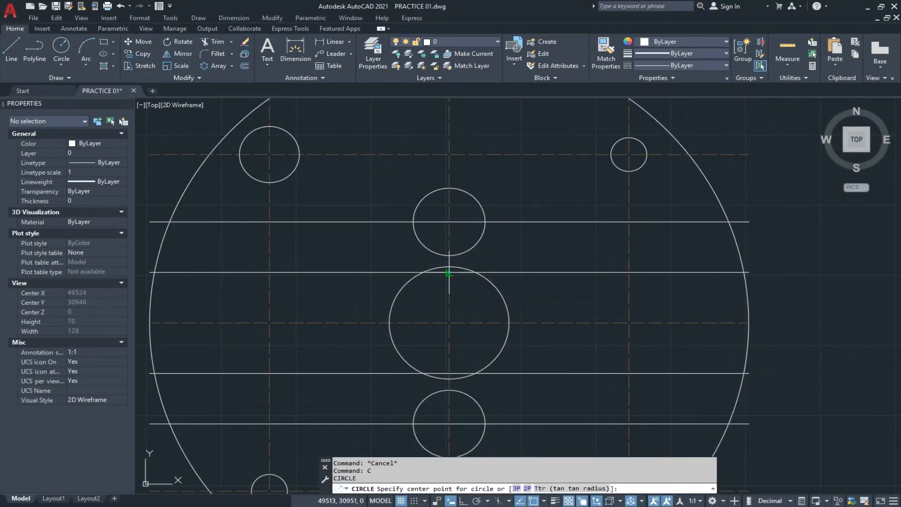
click(449, 272)
text(24)
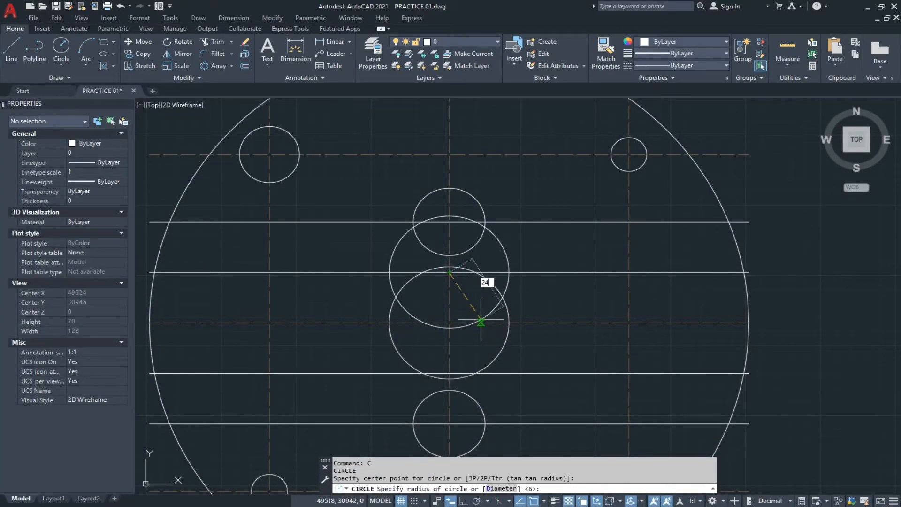
key(Return)
key(Escape)
key(Escape)
key(Escape)
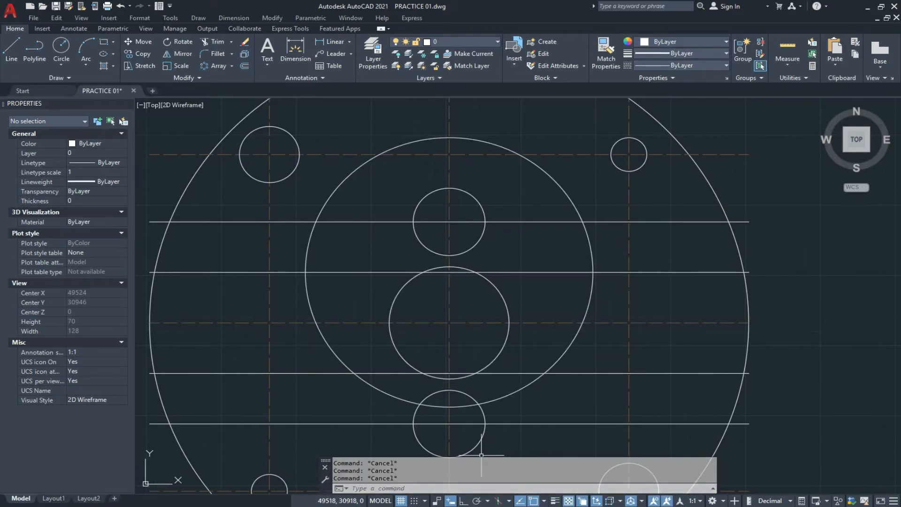
key(alt+Tab)
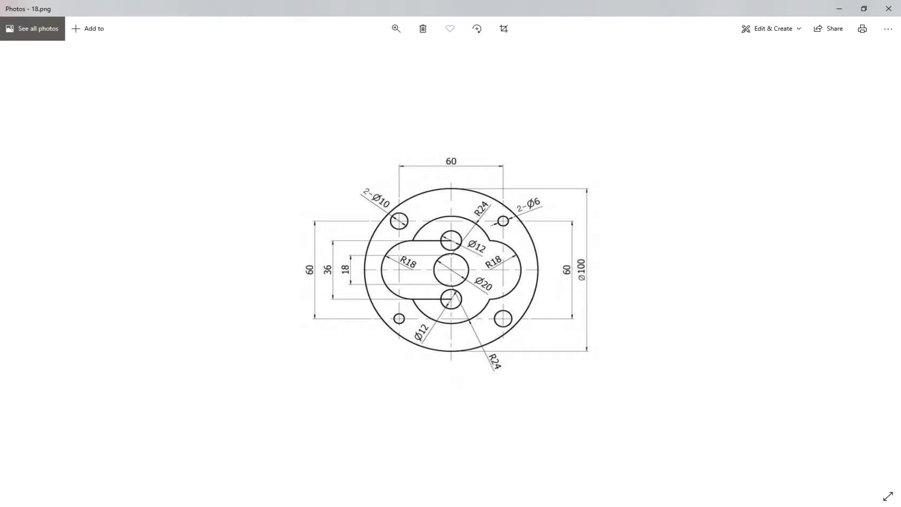
Switch back to AutoCAD and mirror the R24 circle about the plate's horizontal centre line, keeping the original.
key(alt+Tab)
key(alt+Tab)
key(alt+Tab)
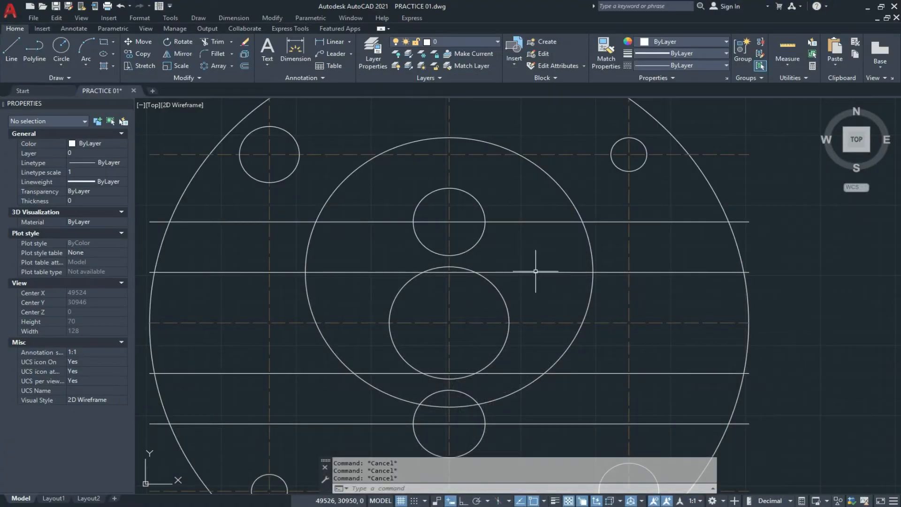
click(592, 233)
click(567, 247)
text(m)
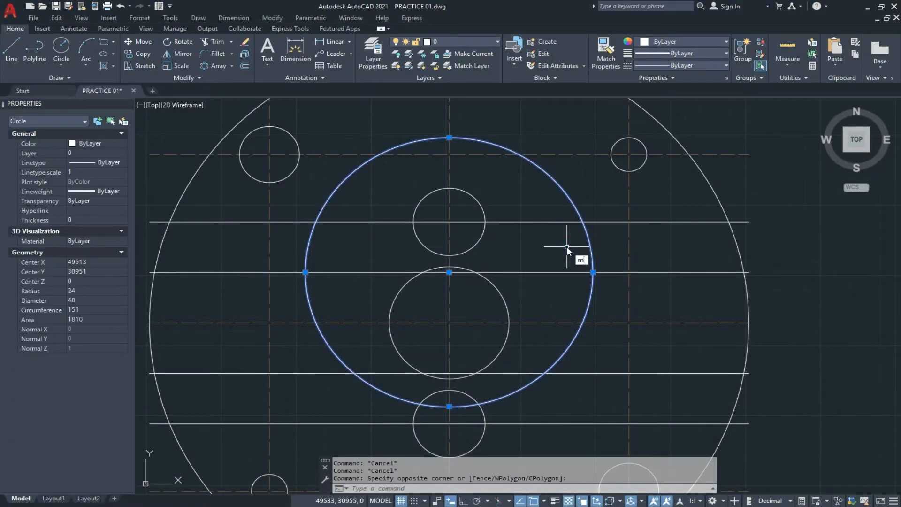
text(i)
key(Return)
scroll(504, 237, down, 2)
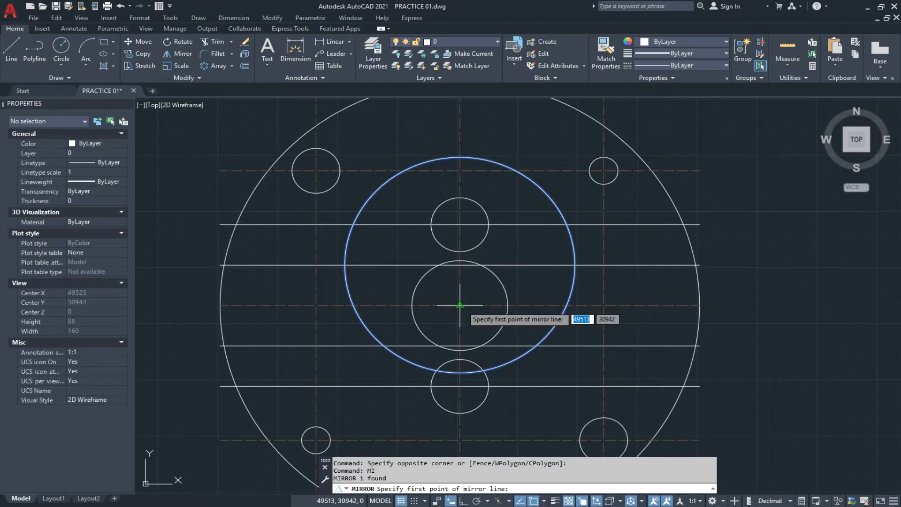
click(460, 305)
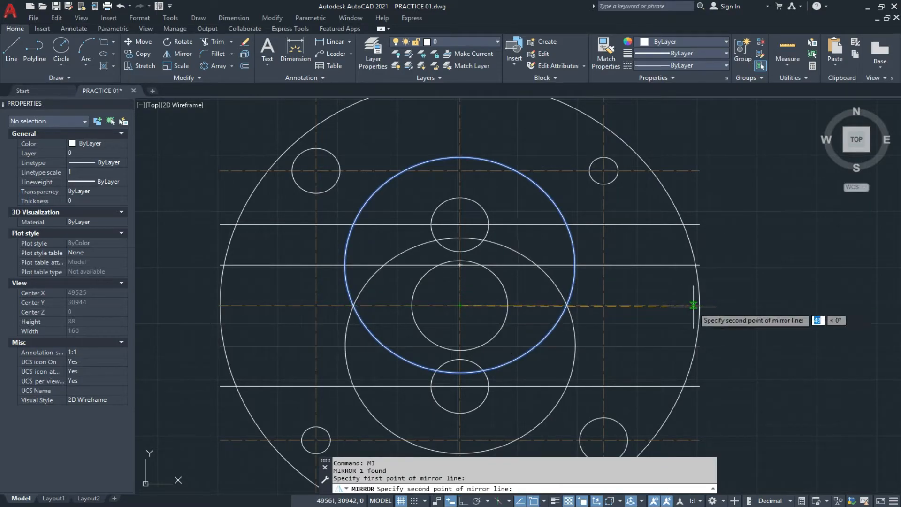
click(700, 306)
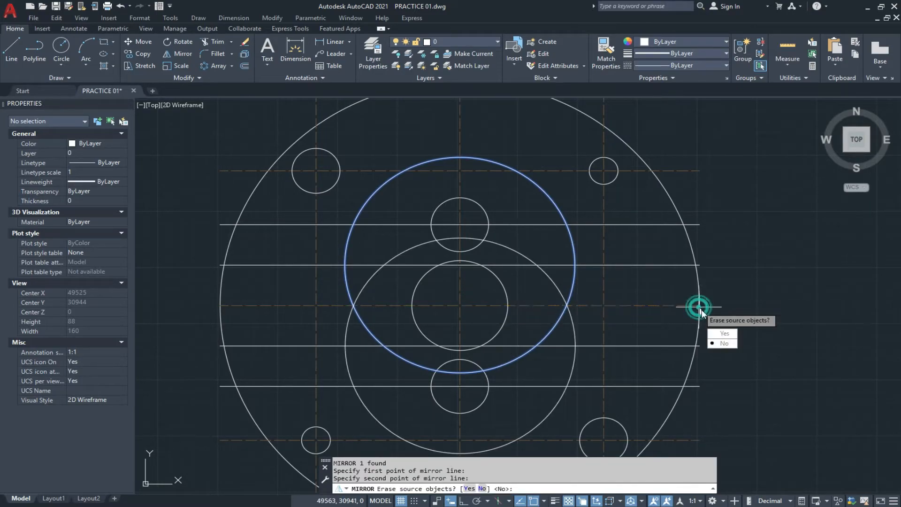
click(722, 344)
scroll(513, 187, down, 2)
key(Escape)
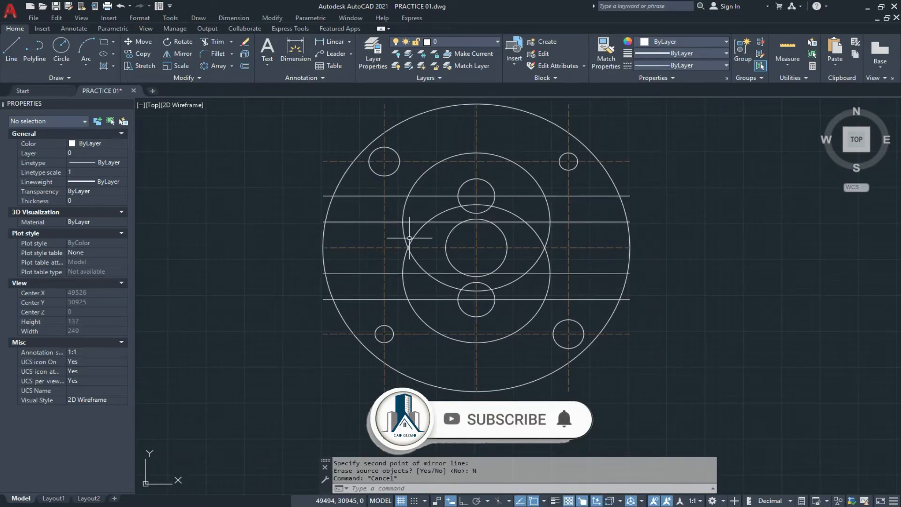
Draw a vertical line joining the left quadrants of the two R24 circles.
scroll(410, 238, up, 5)
key(Escape)
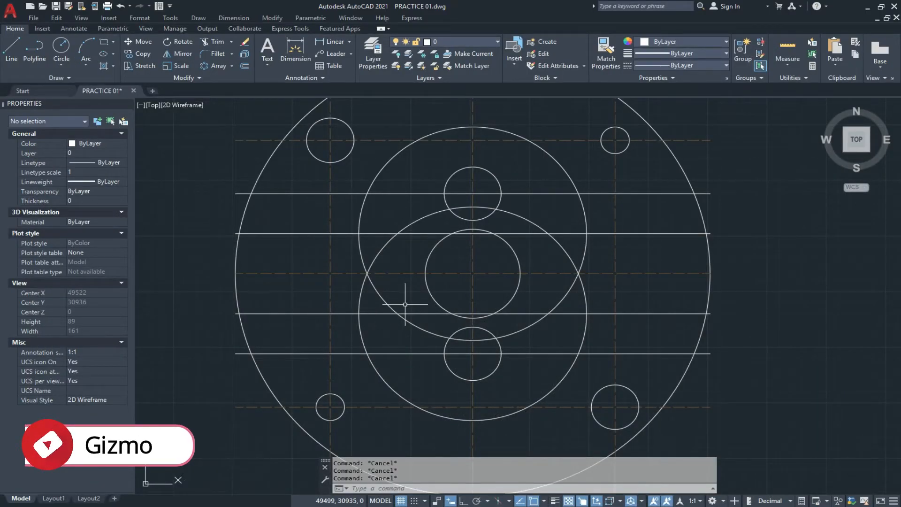
text(L)
key(Return)
click(360, 233)
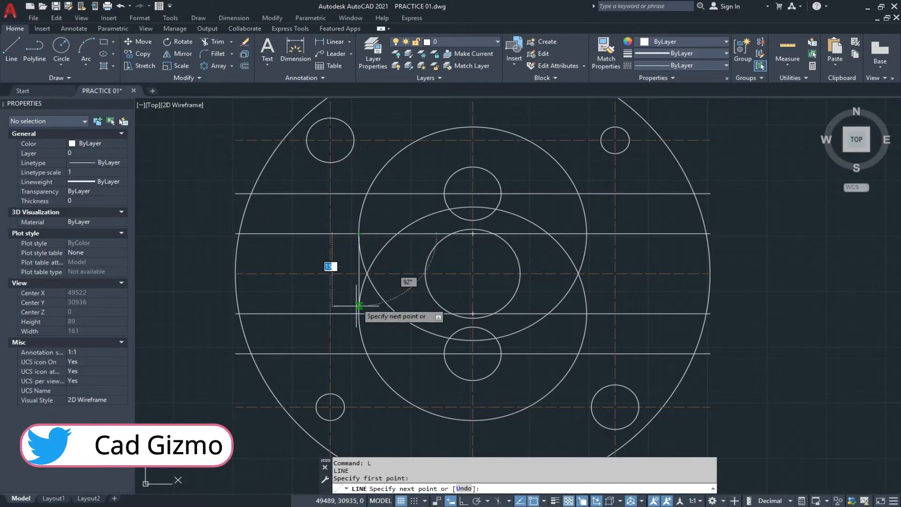
click(358, 314)
key(Escape)
Draw a vertical line joining the right quadrants of the two R24 circles and recheck the reference in Photos.
key(Return)
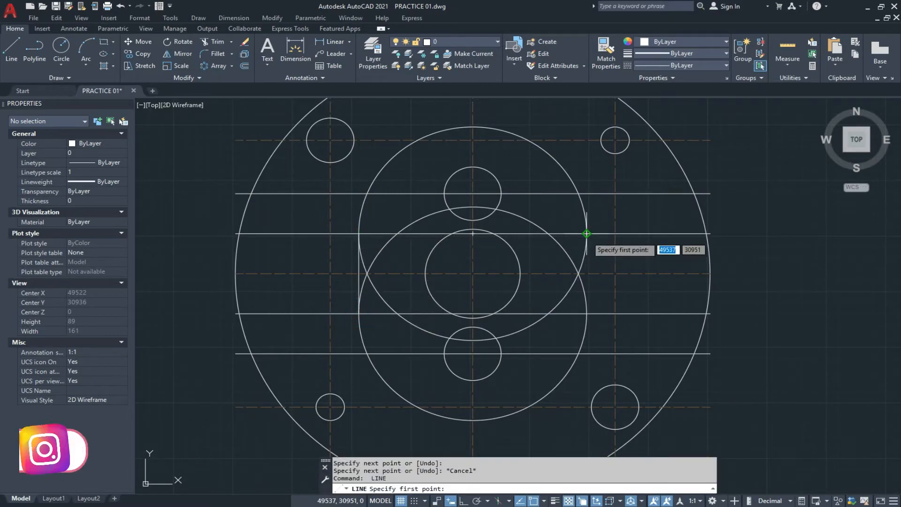
click(586, 234)
click(587, 313)
key(Escape)
key(Escape)
click(497, 506)
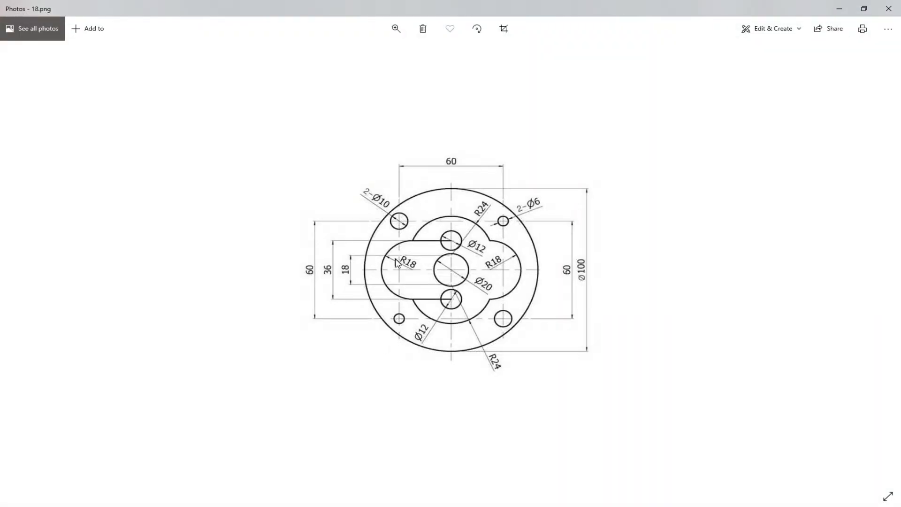
key(alt+Tab)
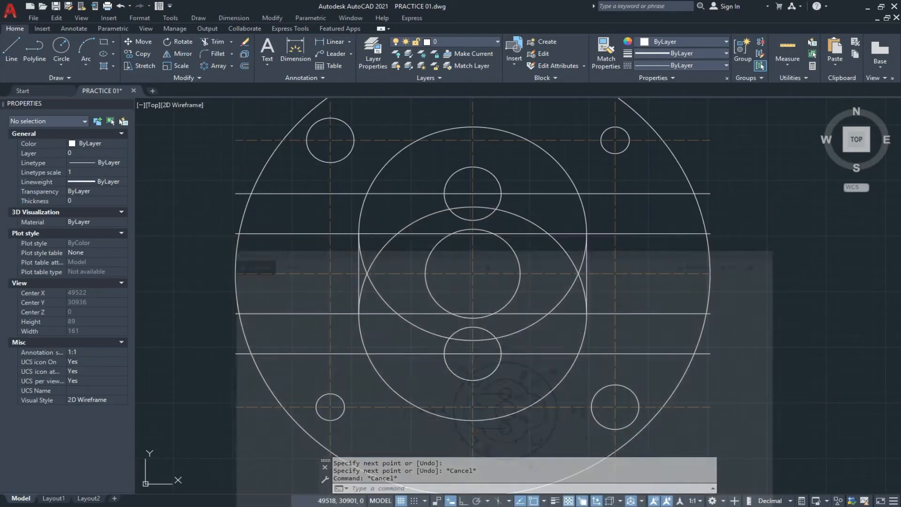
Draw a circle of radius 18 centred where the left vertical line crosses the horizontal centre line.
text(c)
key(Return)
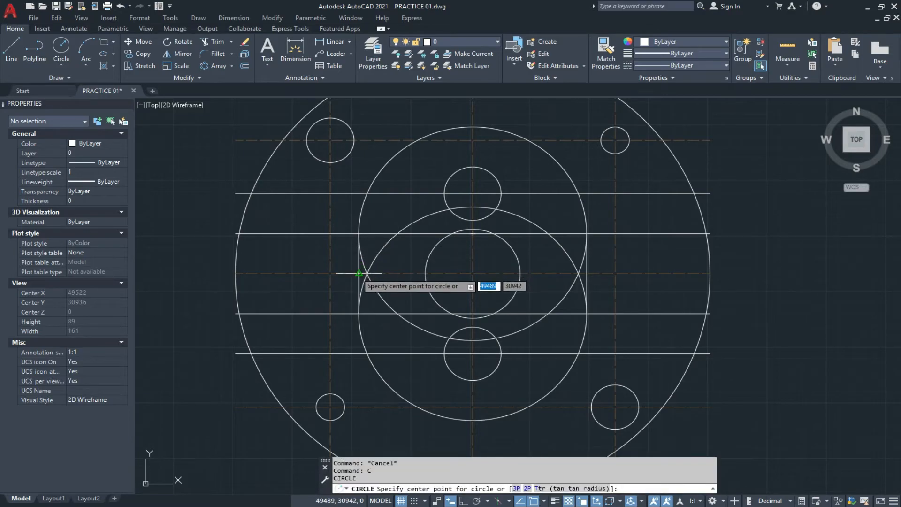
click(359, 273)
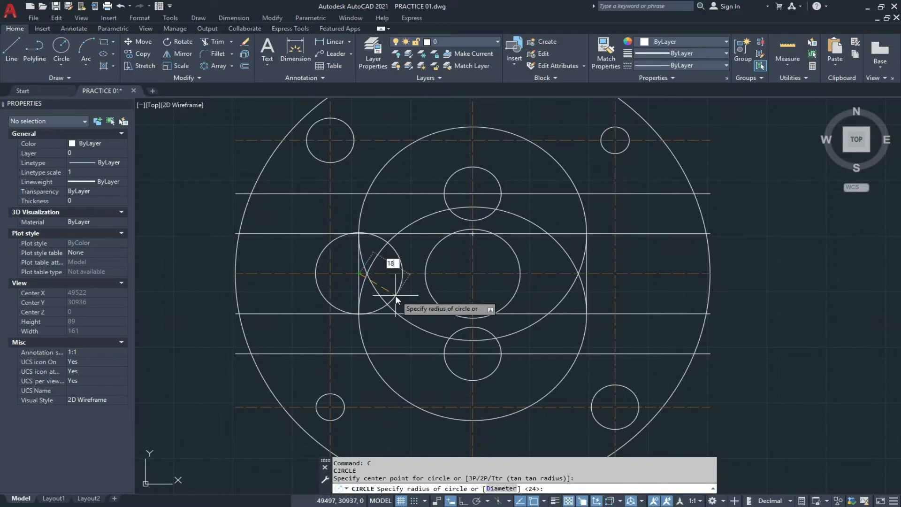
text(18)
key(Return)
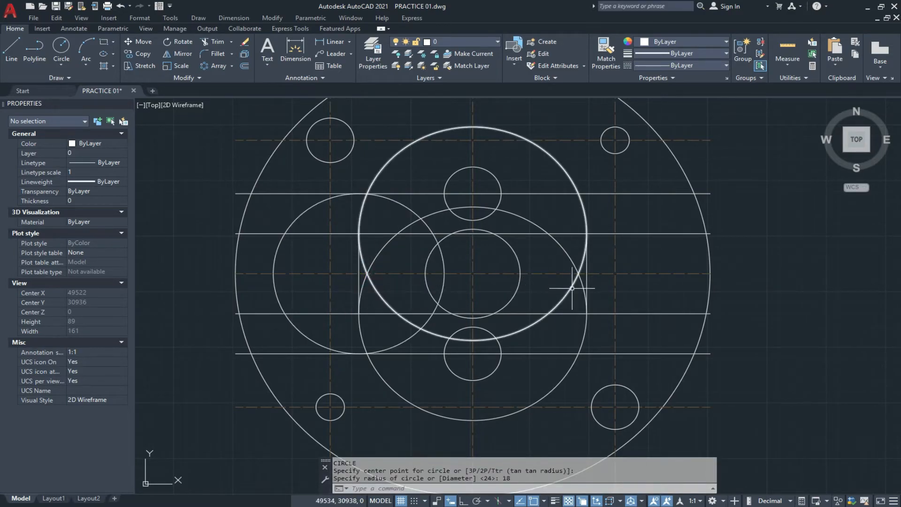
Draw a circle of radius 18 centred where the right vertical line crosses the horizontal centre line.
key(Return)
click(587, 273)
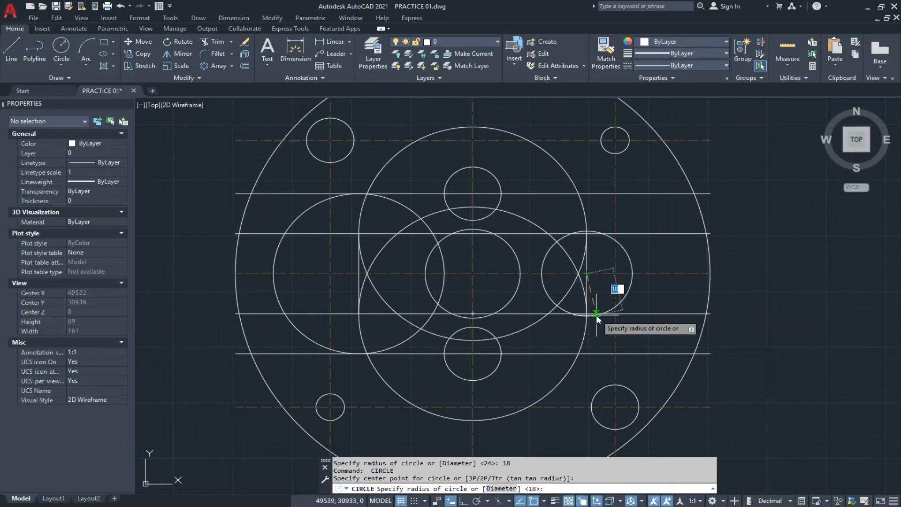
text(18)
key(Return)
key(Escape)
key(Escape)
key(Escape)
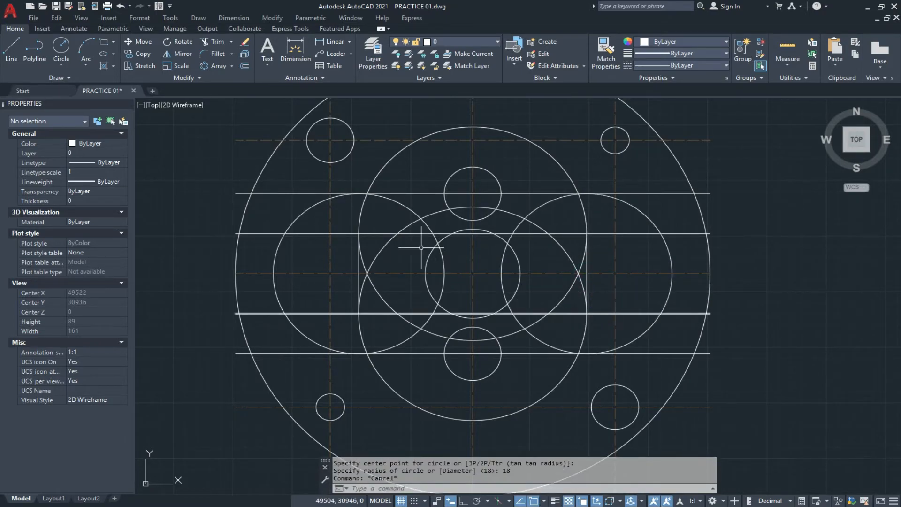
Trim the overlapping R24 and R18 arcs at the upper-left and lower-left junctions of the inner outline.
scroll(353, 200, up, 2)
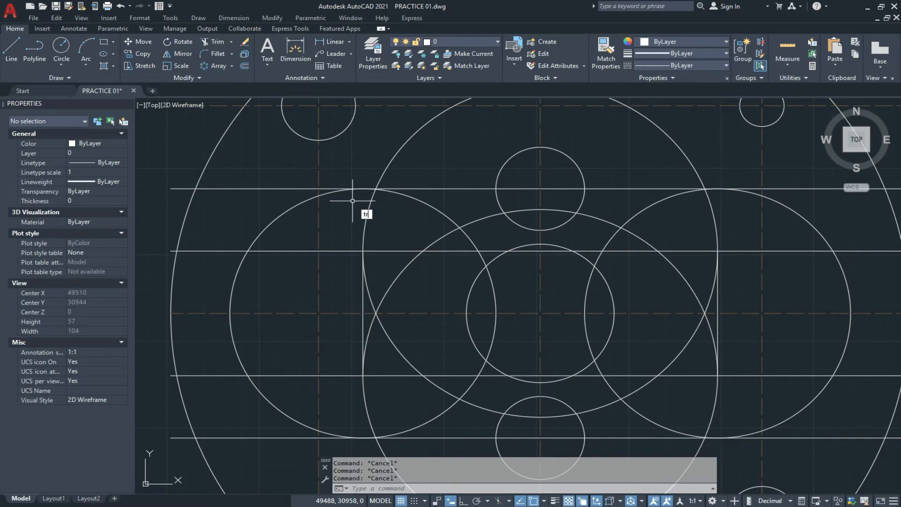
text(tr)
key(Return)
click(354, 207)
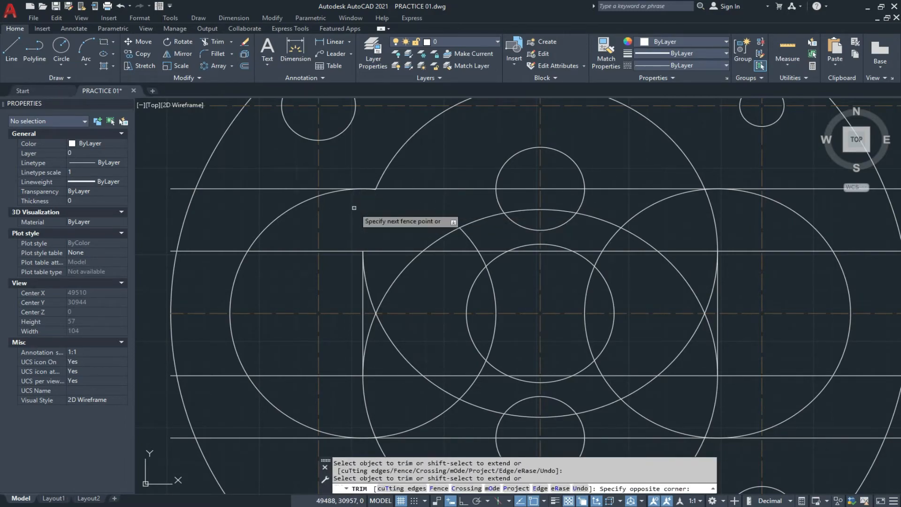
scroll(394, 254, down, 2)
middle_drag(389, 252, 390, 222)
scroll(395, 344, up, 3)
click(434, 323)
click(402, 328)
Trim the overlapping R24 and R18 arcs at the lower-right and upper-right junctions of the inner outline.
scroll(347, 319, down, 4)
scroll(533, 310, up, 3)
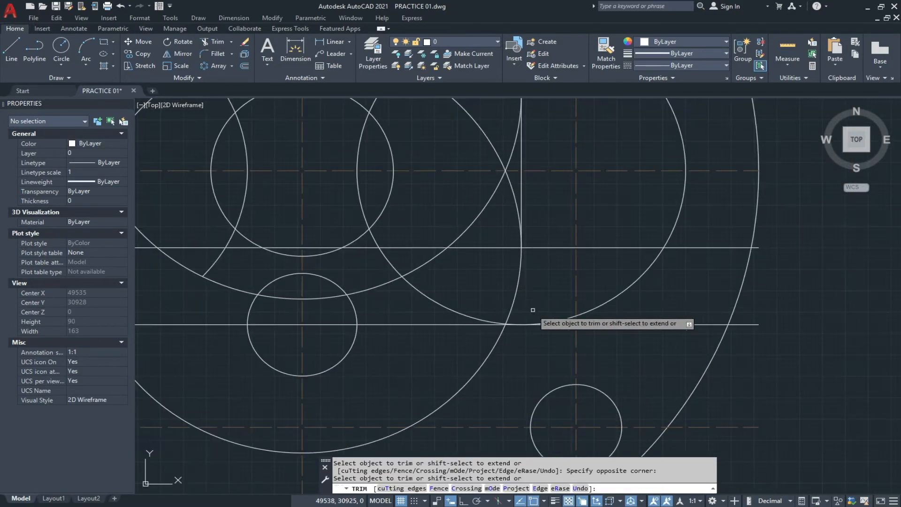
click(488, 310)
click(458, 321)
scroll(495, 311, down, 2)
scroll(495, 312, down, 1)
scroll(514, 232, up, 3)
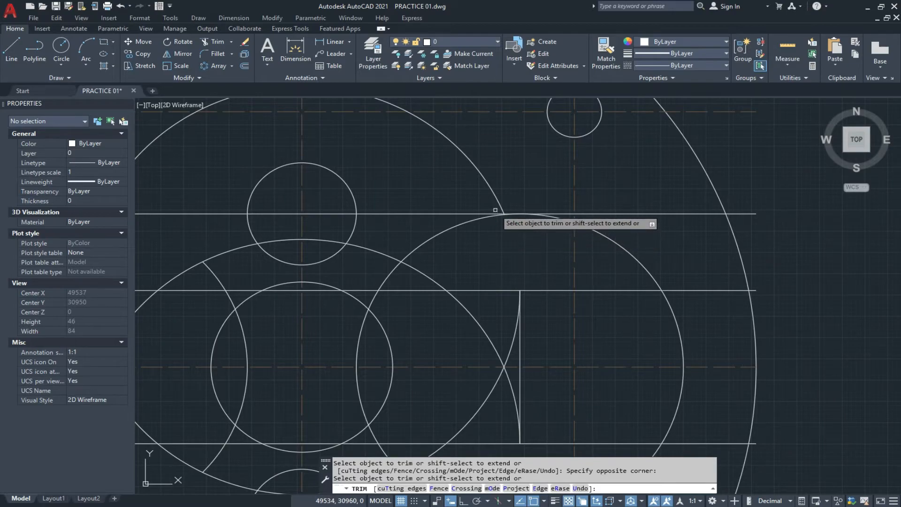
click(498, 216)
scroll(498, 220, down, 4)
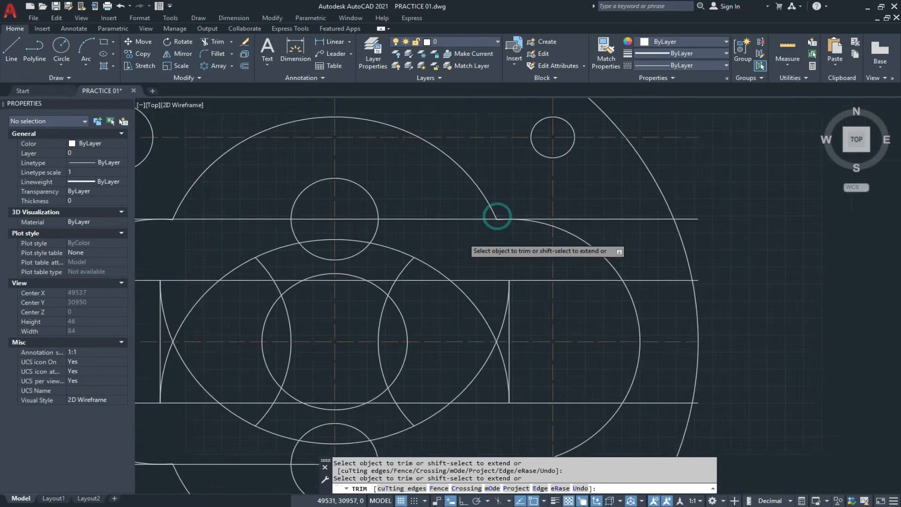
key(Escape)
scroll(486, 280, up, 1)
scroll(491, 278, up, 1)
key(Escape)
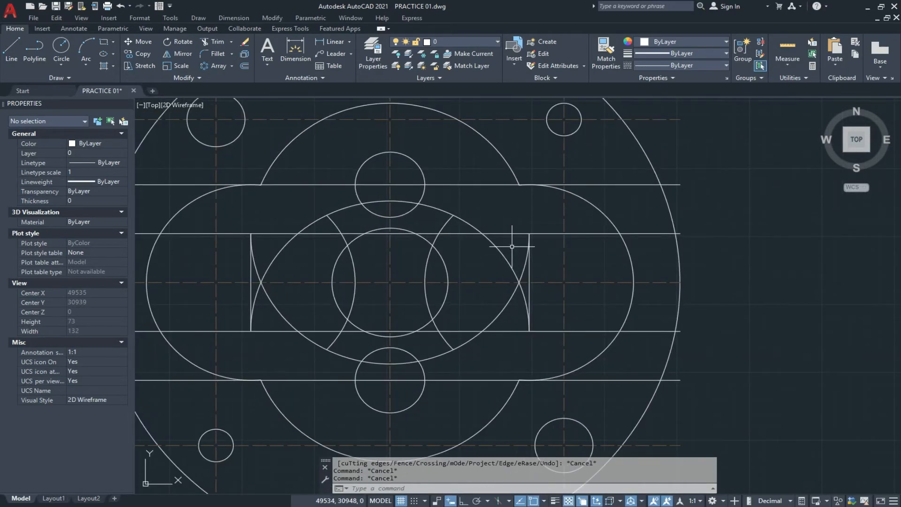
Erase the two leftover R24 arcs that cross inside the inner outline.
click(512, 247)
click(487, 264)
text(e)
key(Return)
click(513, 314)
click(489, 312)
text(e)
key(Return)
Erase the two leftover R18 arcs crossing the central diameter 20 circle.
click(428, 291)
click(403, 311)
key(Delete)
click(346, 298)
text(e)
key(Return)
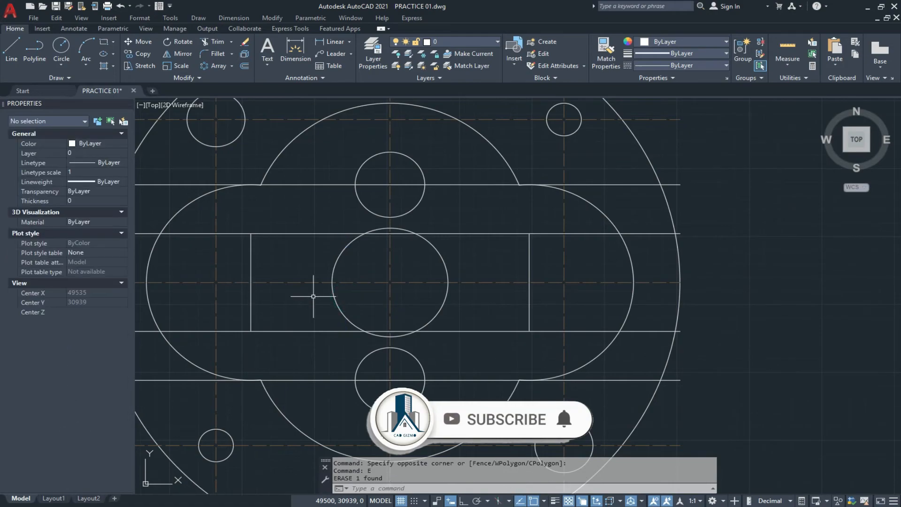
Erase the left and right vertical construction lines inside the inner outline.
click(262, 296)
click(241, 308)
text(e)
key(Return)
click(547, 296)
click(513, 308)
text(e)
key(Return)
scroll(512, 306, down, 3)
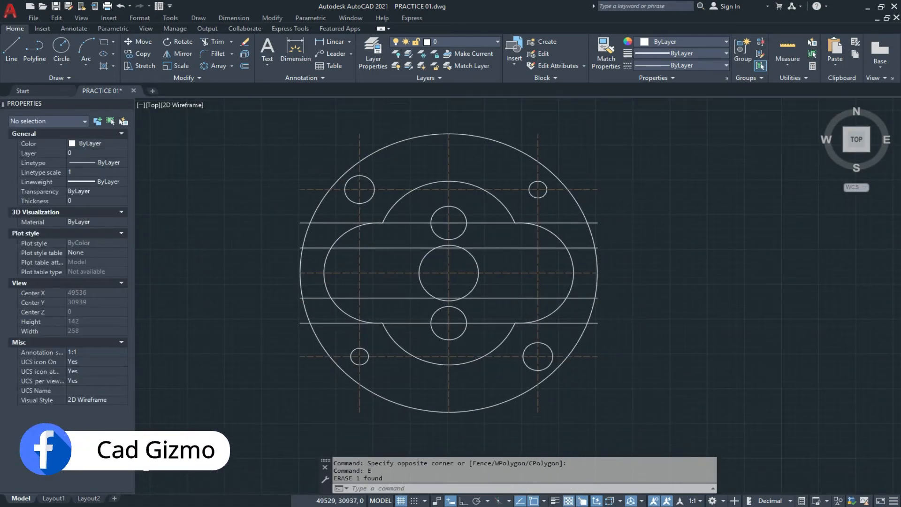
Recheck the reference in Photos and erase the uppermost solid horizontal line across the plate.
key(Escape)
scroll(414, 277, up, 2)
key(Escape)
scroll(402, 320, down, 2)
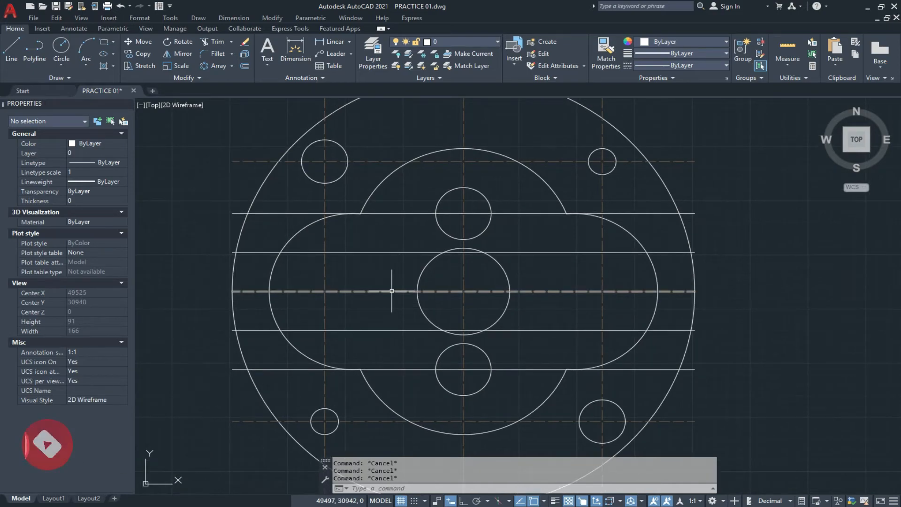
click(474, 506)
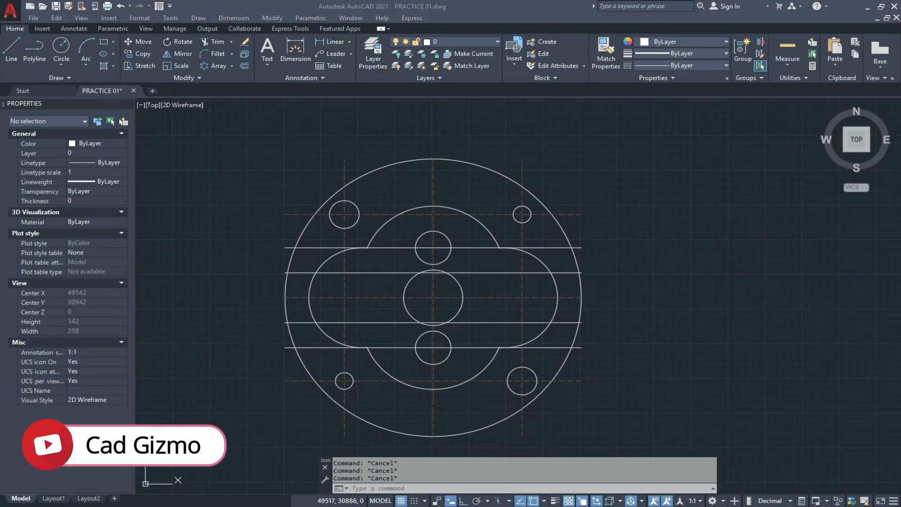
click(474, 506)
middle_drag(411, 308, 409, 357)
scroll(363, 306, up, 3)
click(293, 290)
click(272, 297)
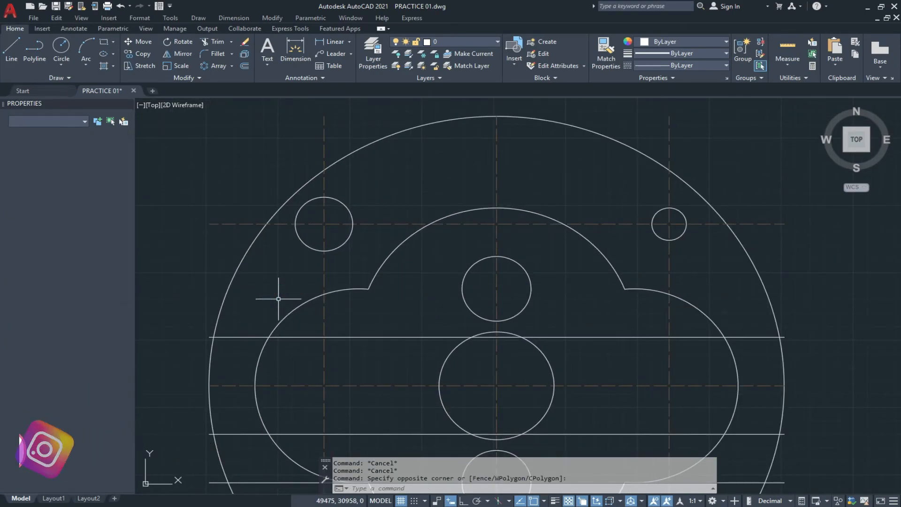
key(Delete)
Draw a horizontal line from the outline's upper-left R24/R18 junction to the centre of the upper diameter 12 circle.
text(l)
key(Return)
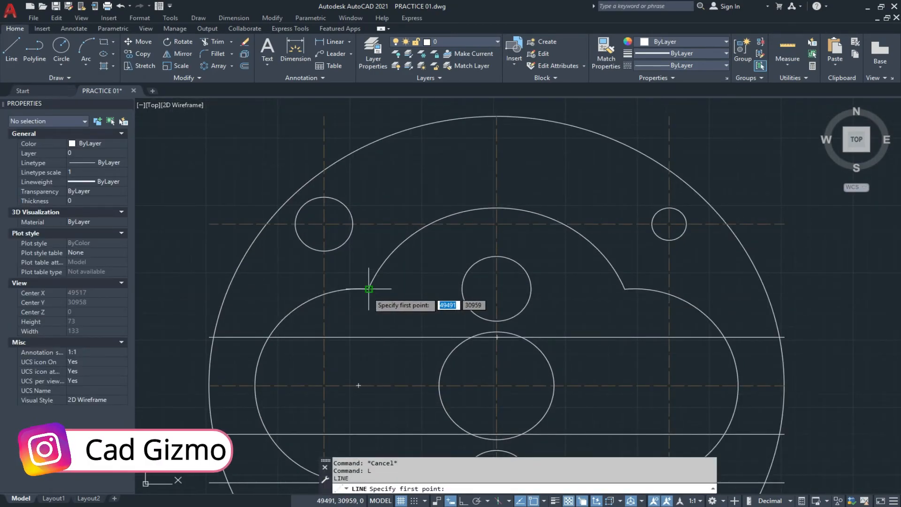
click(369, 289)
click(498, 289)
key(Escape)
Erase the lowest solid horizontal line across the plate.
scroll(434, 272, down, 3)
middle_drag(418, 357, 417, 338)
scroll(416, 338, up, 3)
key(Return)
key(Escape)
click(413, 377)
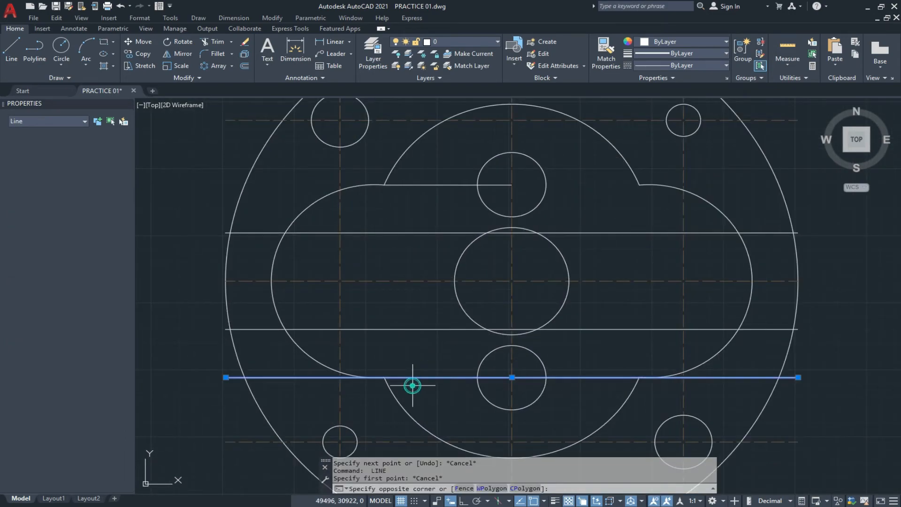
key(Escape)
key(Escape)
click(423, 377)
click(406, 398)
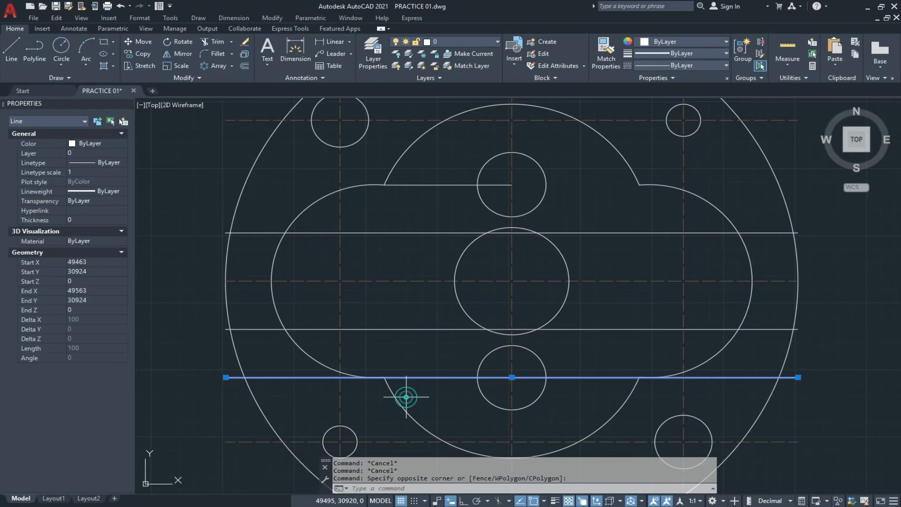
key(Return)
key(Escape)
With Ortho on, draw a line from the outline's lower-left R24/R18 junction to the centre of the lower diameter 12 circle.
text(l)
key(Return)
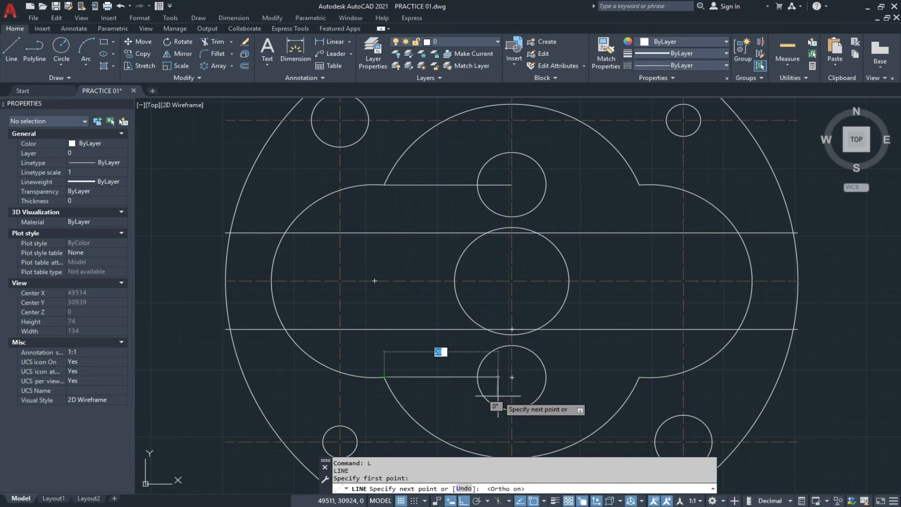
click(513, 377)
key(Escape)
key(Escape)
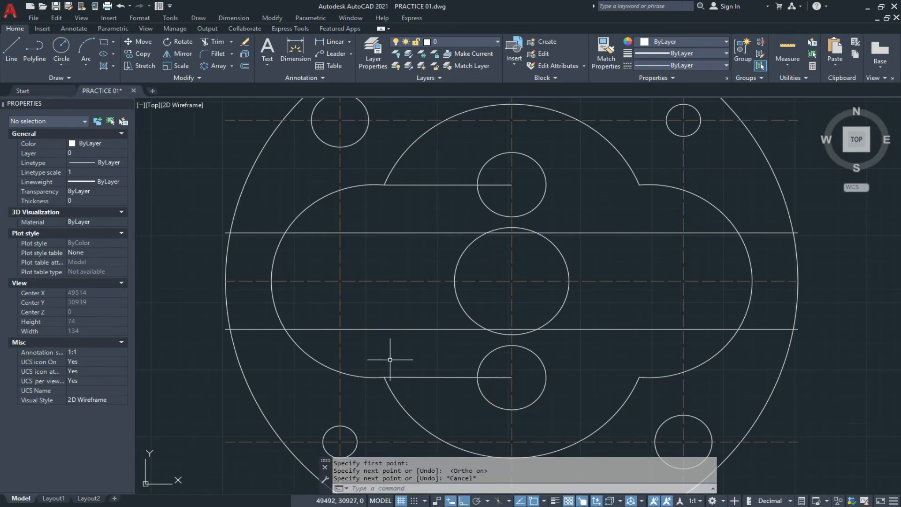
scroll(384, 347, down, 2)
middle_drag(385, 342, 376, 318)
scroll(375, 318, down, 1)
key(Escape)
key(Escape)
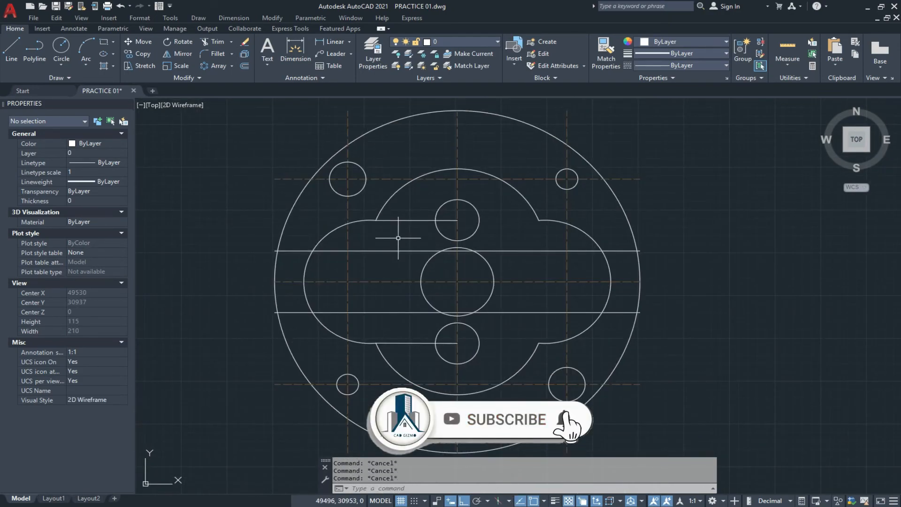